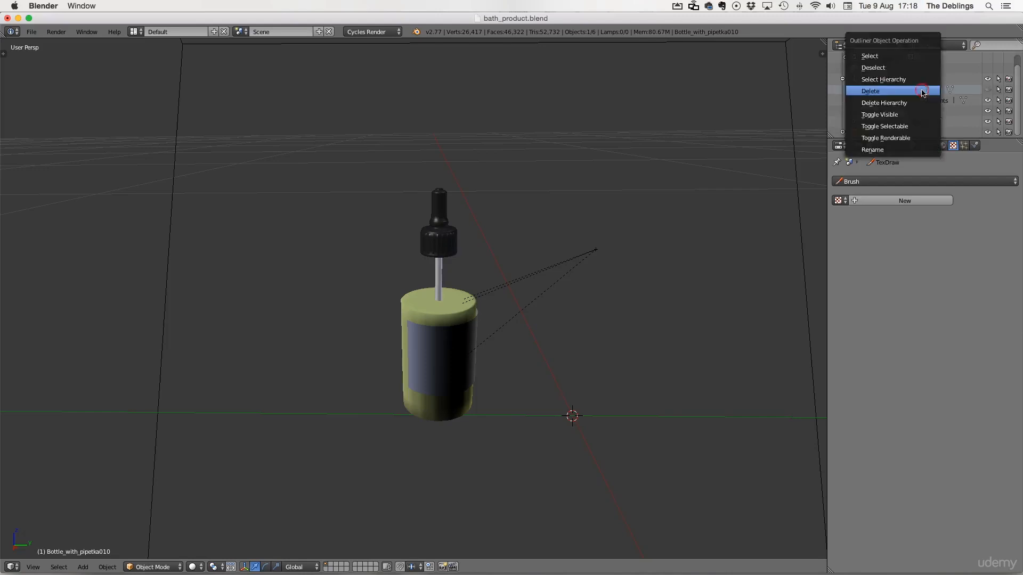
Step: Delete the highlighted outliner object and rename the bottle object as Bottle
{"action": "key", "text": "Return"}
{"action": "left_click", "coordinate": [891, 121]}
{"action": "left_click", "coordinate": [853, 90]}
{"action": "double_click", "coordinate": [923, 89]}
{"action": "type", "text": "Bottle"}
{"action": "key", "text": "Return"}
Step: Rename the Bottle_with_pipette_contents object as Bottle_contents
{"action": "left_click", "coordinate": [898, 101]}
{"action": "double_click", "coordinate": [925, 101]}
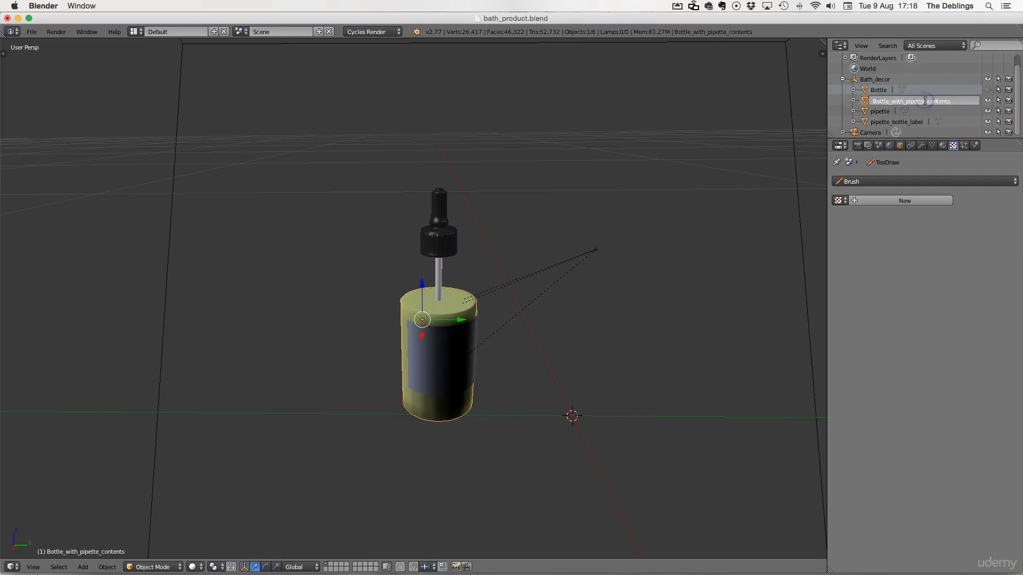
{"action": "key", "text": "BackSpace"}
{"action": "key", "text": "Return"}
Step: Rename the pipette_bottle_label object as Label
{"action": "left_click", "coordinate": [890, 122]}
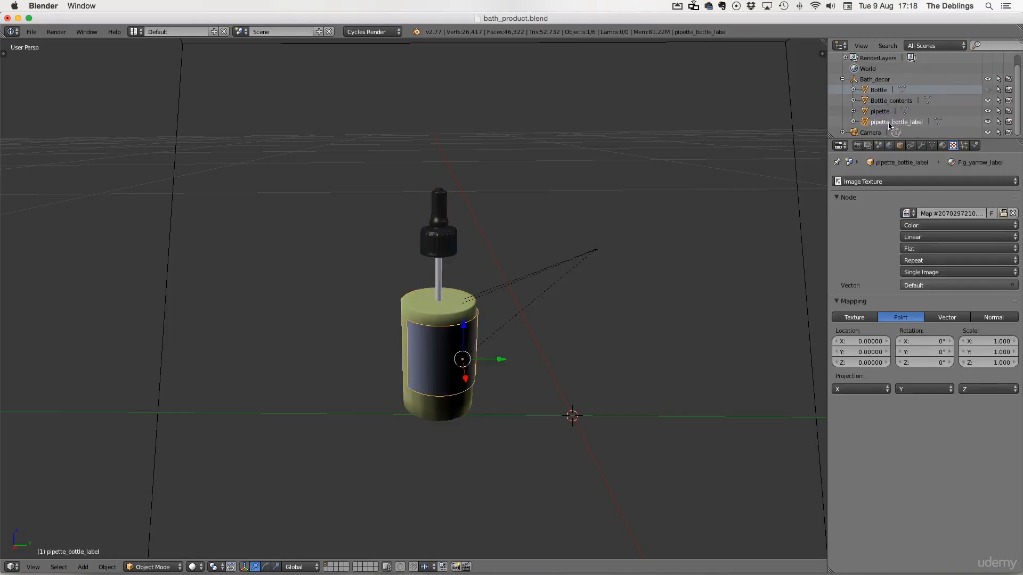
{"action": "type", "text": "Label"}
{"action": "key", "text": "Return"}
Step: Toggle the Bottle's viewport visibility and switch the 3D viewport shading to show materials
{"action": "left_click", "coordinate": [988, 90]}
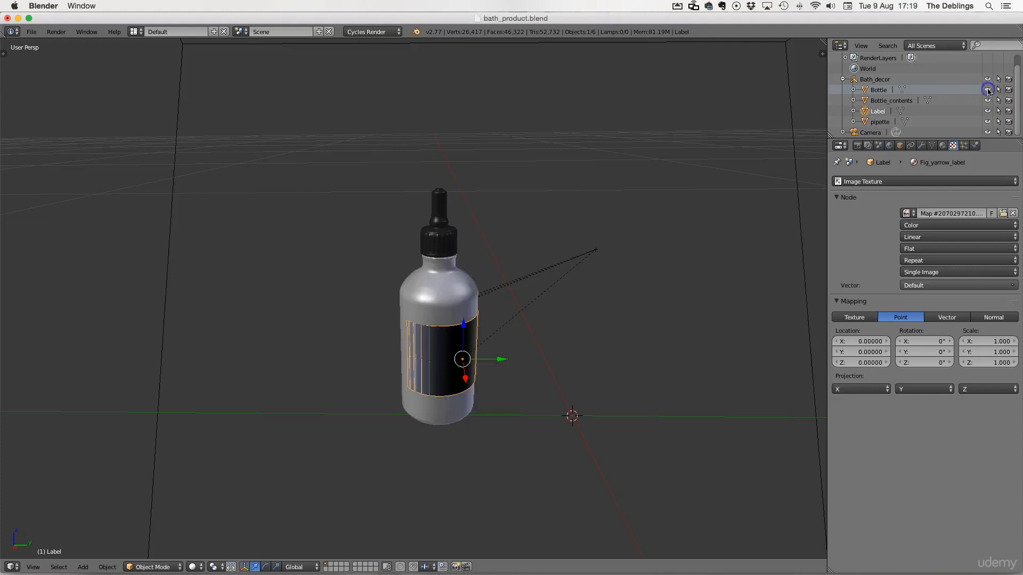
{"action": "left_click", "coordinate": [879, 90]}
{"action": "left_click", "coordinate": [196, 567]}
{"action": "left_click", "coordinate": [221, 497]}
{"action": "left_click", "coordinate": [196, 567]}
{"action": "left_click", "coordinate": [222, 507]}
Step: Select the label and open its Fig_yarrow_label material node tree in the Node Editor
{"action": "right_click", "coordinate": [427, 352]}
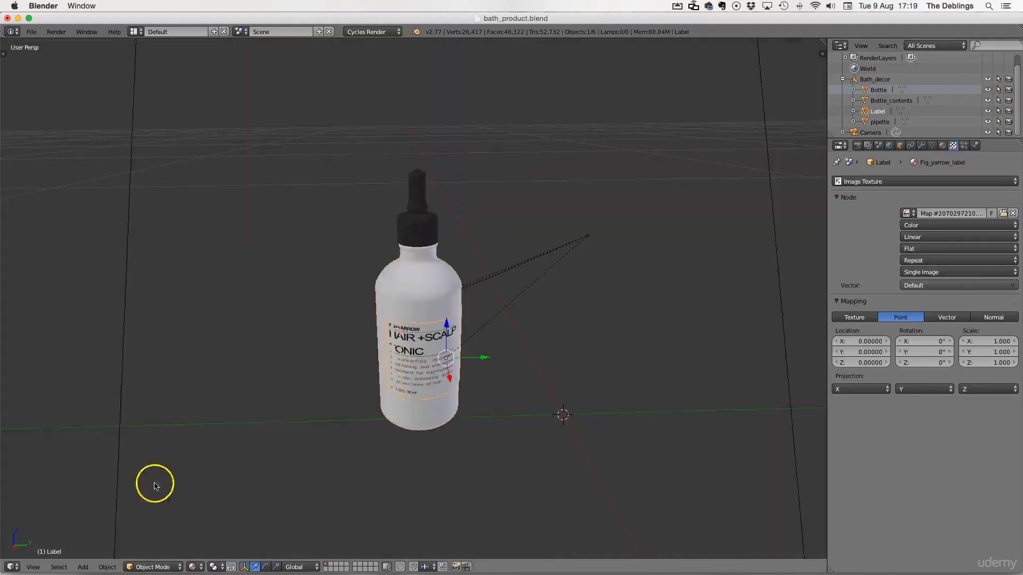
{"action": "left_click", "coordinate": [12, 567]}
{"action": "left_click", "coordinate": [37, 440]}
{"action": "middle_click_drag", "start_coordinate": [662, 319], "coordinate": [600, 394]}
{"action": "left_click", "coordinate": [196, 566]}
{"action": "left_click", "coordinate": [943, 145]}
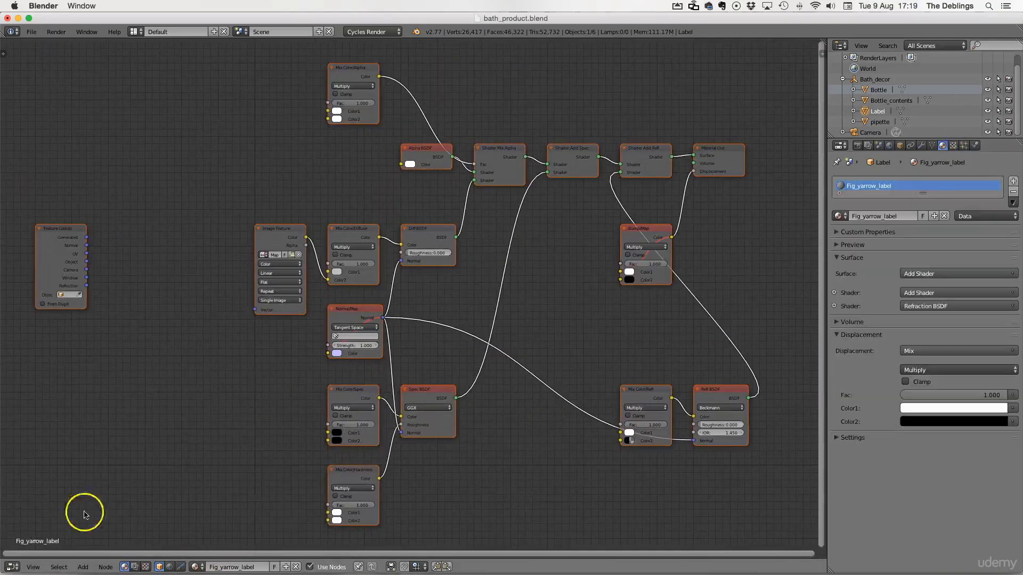
Step: Return the editor to the 3D View and select all objects
{"action": "left_click", "coordinate": [12, 566]}
{"action": "left_click", "coordinate": [33, 551]}
{"action": "key", "text": "a"}
{"action": "left_click_drag", "start_coordinate": [922, 204], "coordinate": [922, 258]}
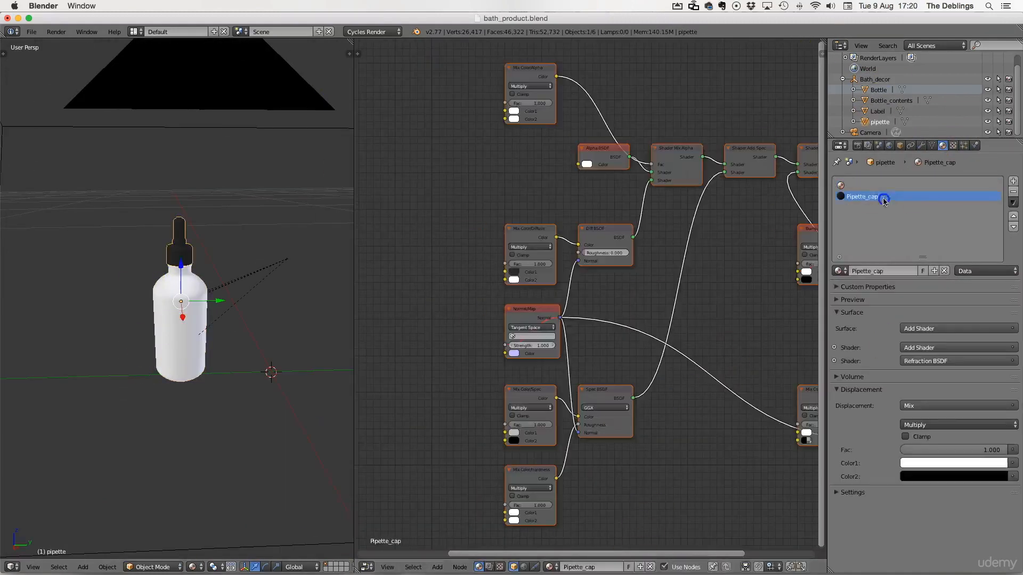
Step: Review the material slots of the pipette, Bottle and Label objects, ending with Label selected
{"action": "left_click", "coordinate": [888, 196]}
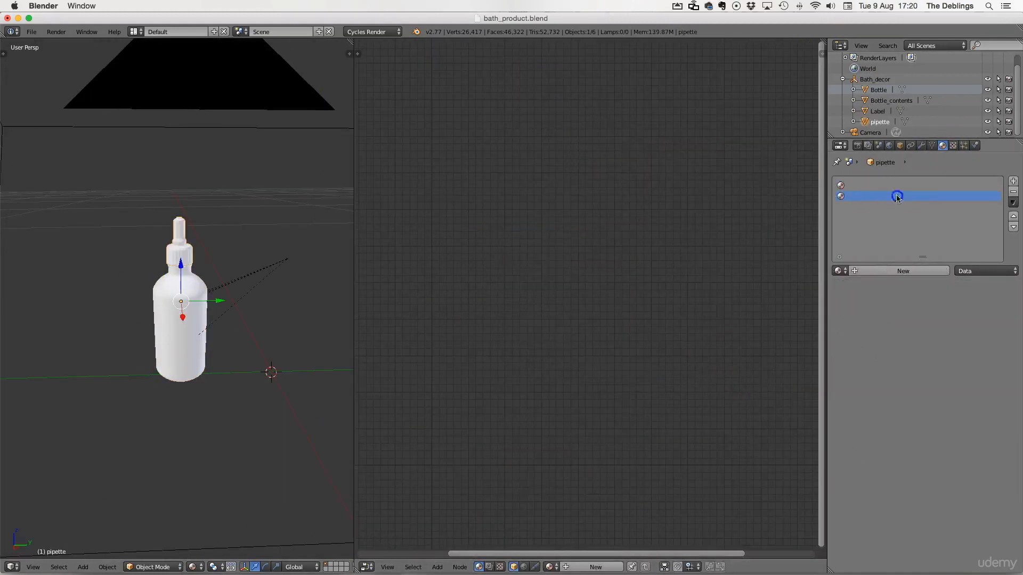
{"action": "left_click", "coordinate": [901, 92]}
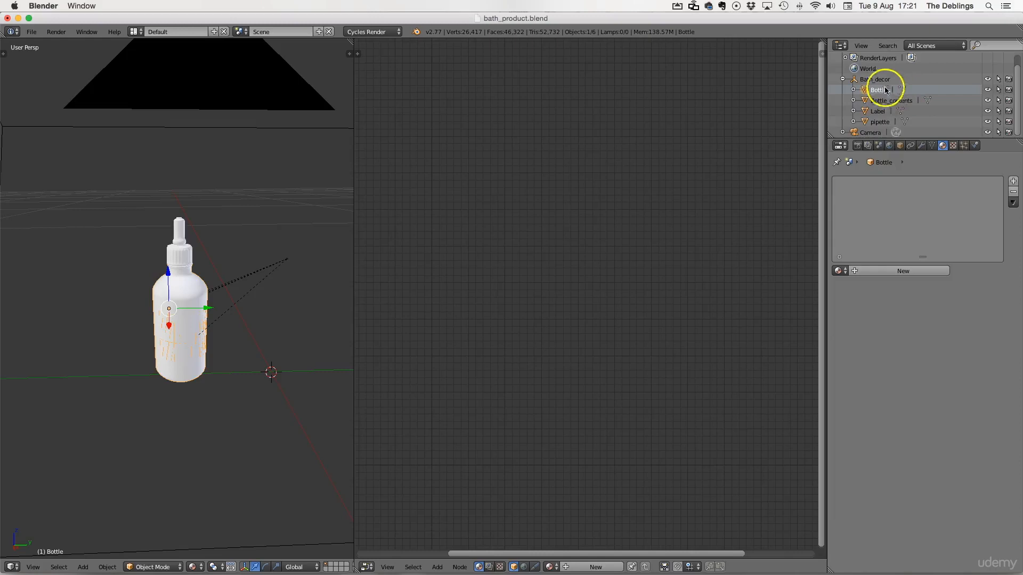
{"action": "left_click", "coordinate": [880, 112]}
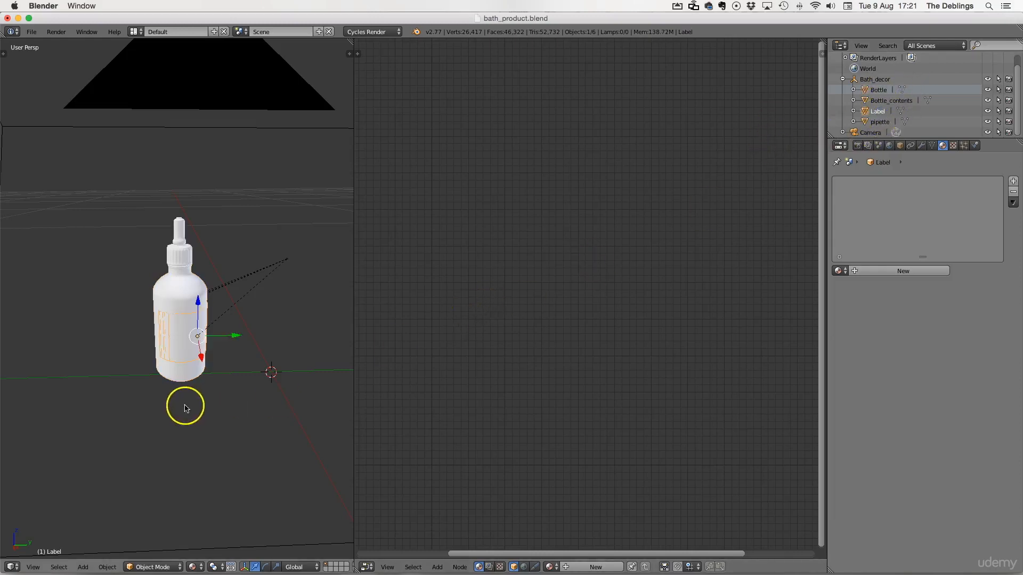
Step: Switch the right editor to the UV/Image Editor and enter Edit Mode on the label
{"action": "left_click", "coordinate": [367, 568]}
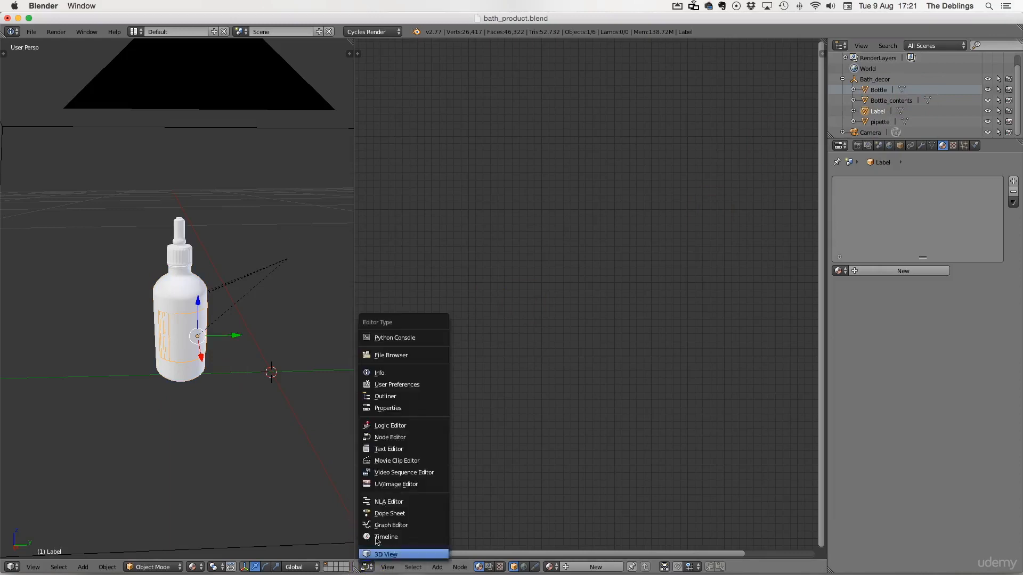
{"action": "left_click", "coordinate": [383, 484]}
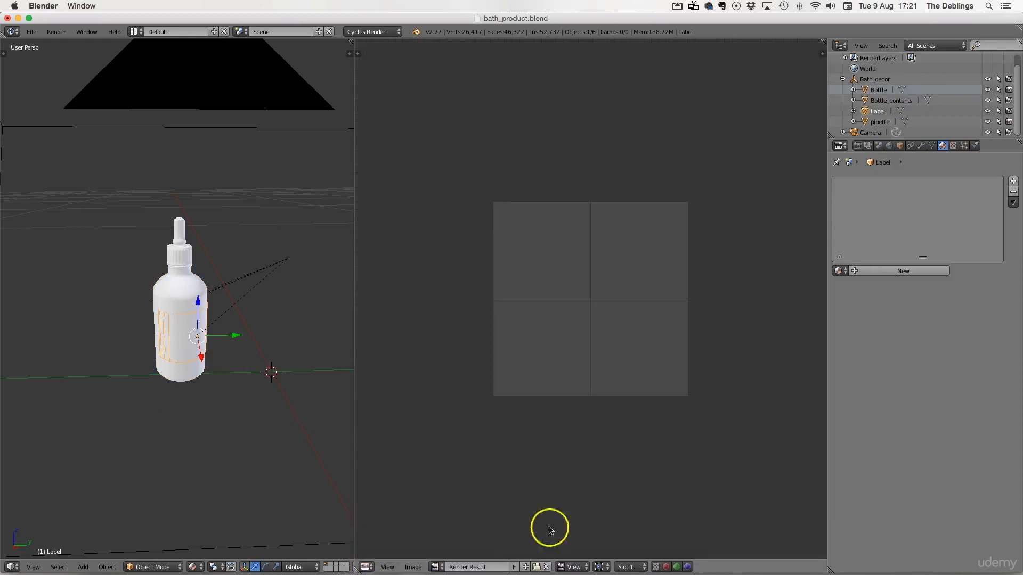
{"action": "left_click", "coordinate": [546, 567]}
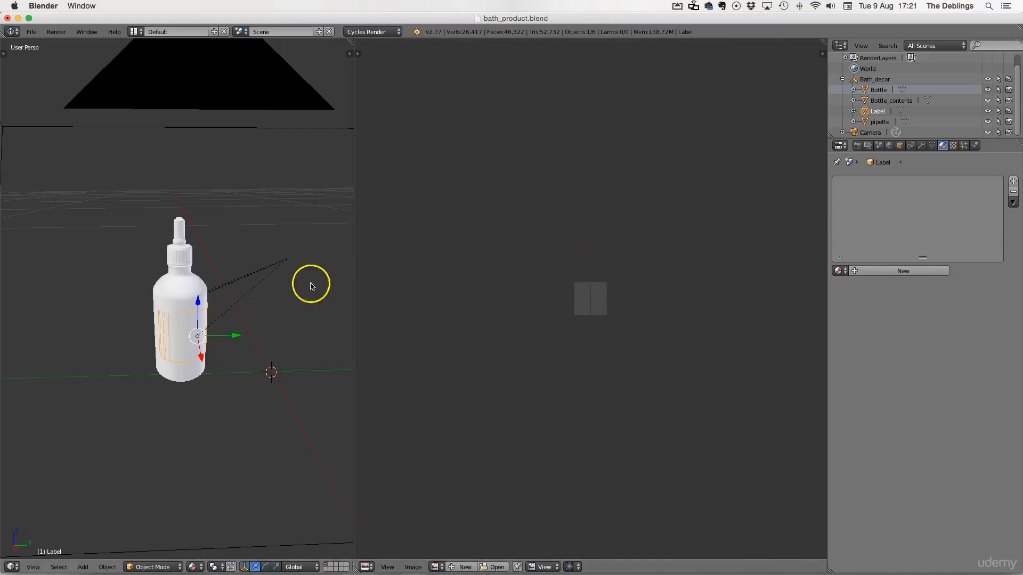
{"action": "key", "text": "Tab"}
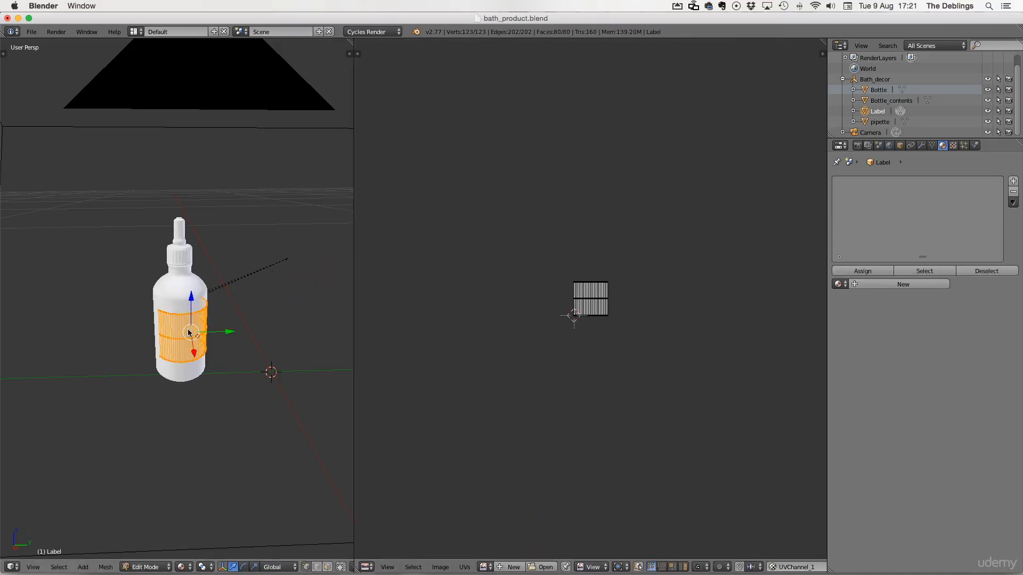
Step: Inspect the label's UV layout and the camera view of the bottle
{"action": "scroll", "coordinate": [617, 326], "scroll_direction": "down", "scroll_amount": 2}
{"action": "scroll", "coordinate": [616, 329], "scroll_direction": "up", "scroll_amount": 10}
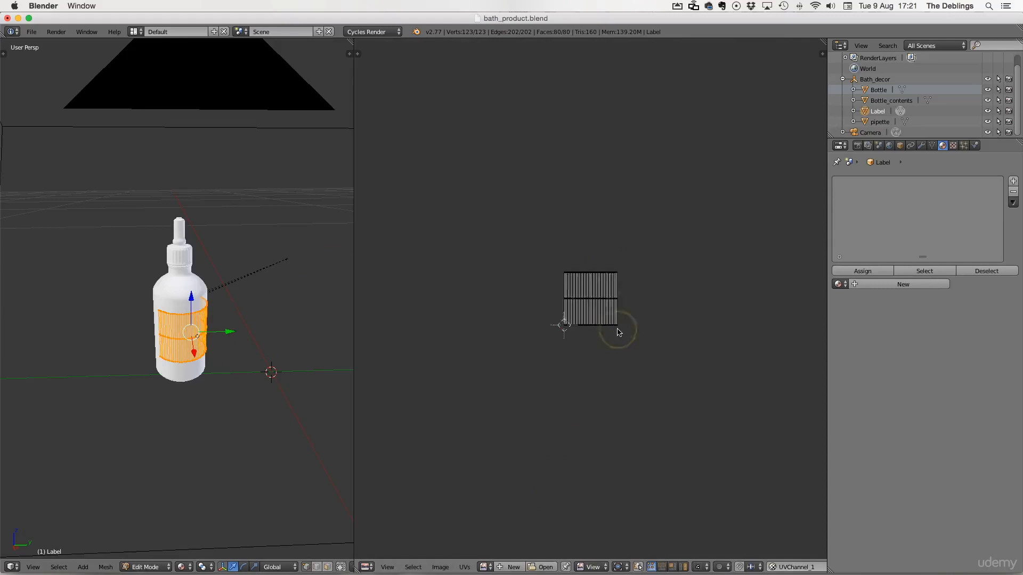
{"action": "scroll", "coordinate": [617, 332], "scroll_direction": "down", "scroll_amount": 1}
{"action": "scroll", "coordinate": [618, 332], "scroll_direction": "up", "scroll_amount": 1}
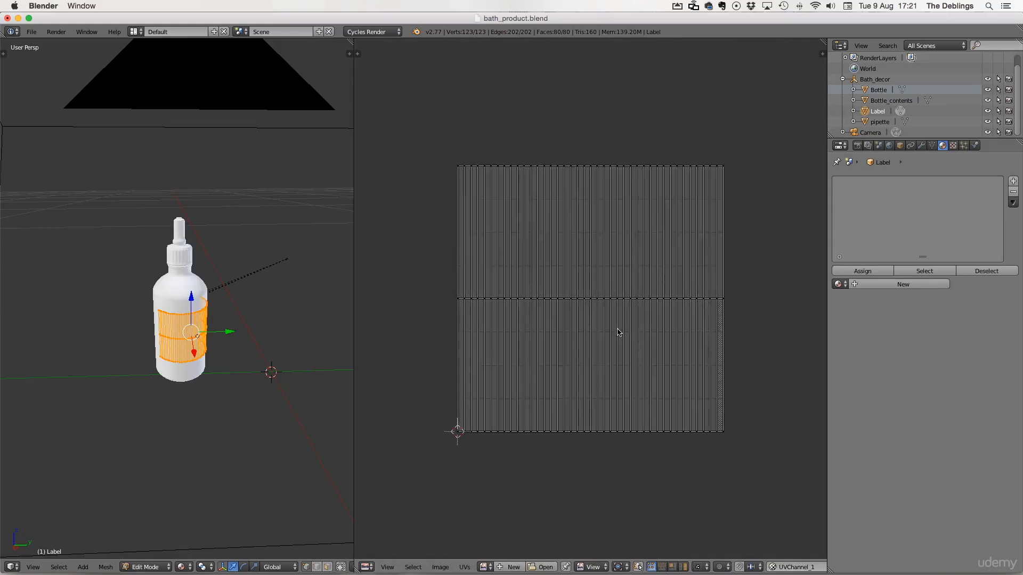
{"action": "mouse_move", "coordinate": [222, 337]}
{"action": "middle_mouse_down"}
{"action": "mouse_move", "coordinate": [185, 340]}
{"action": "mouse_move", "coordinate": [234, 344]}
{"action": "mouse_move", "coordinate": [213, 354]}
{"action": "middle_mouse_up"}
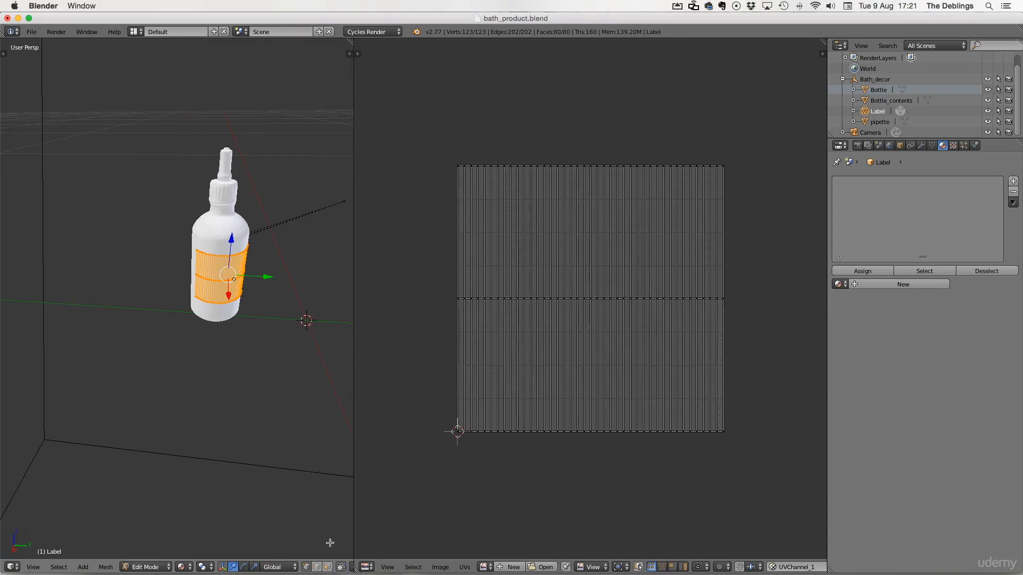
{"action": "key", "text": "KP_0"}
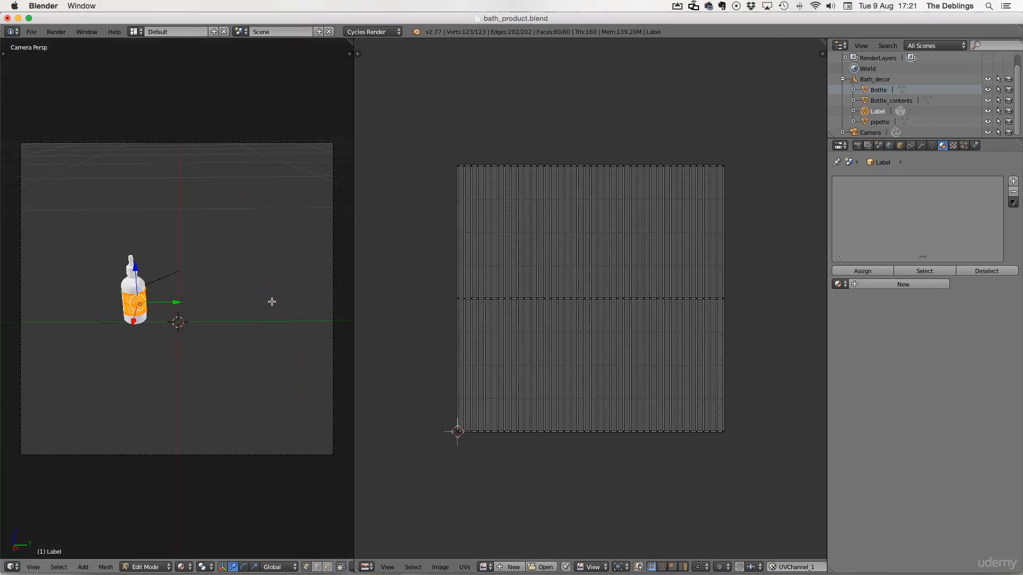
{"action": "scroll", "coordinate": [187, 303], "scroll_direction": "down", "scroll_amount": 1}
{"action": "scroll", "coordinate": [186, 304], "scroll_direction": "up", "scroll_amount": 5}
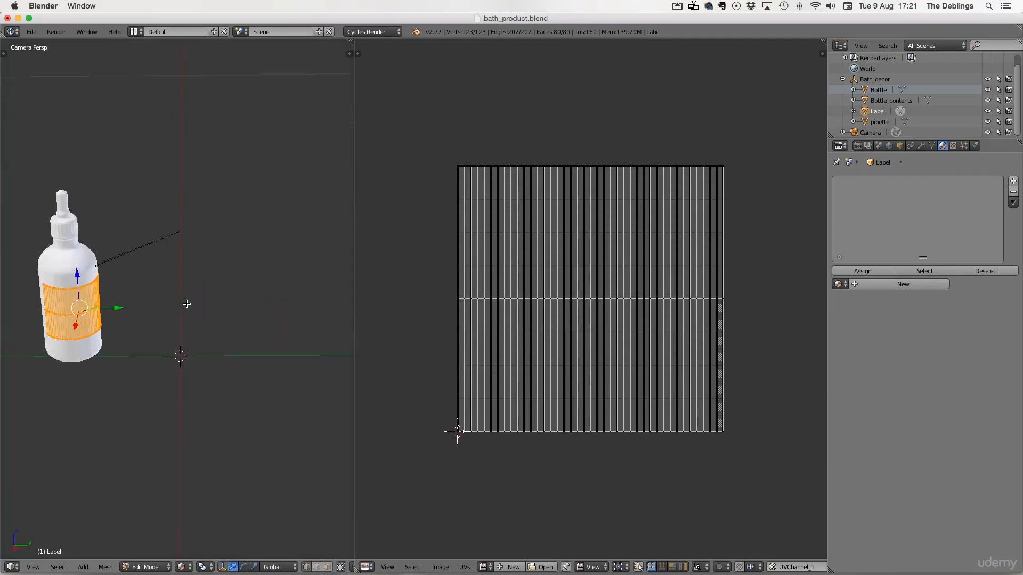
{"action": "scroll", "coordinate": [187, 303], "scroll_direction": "down", "scroll_amount": 3}
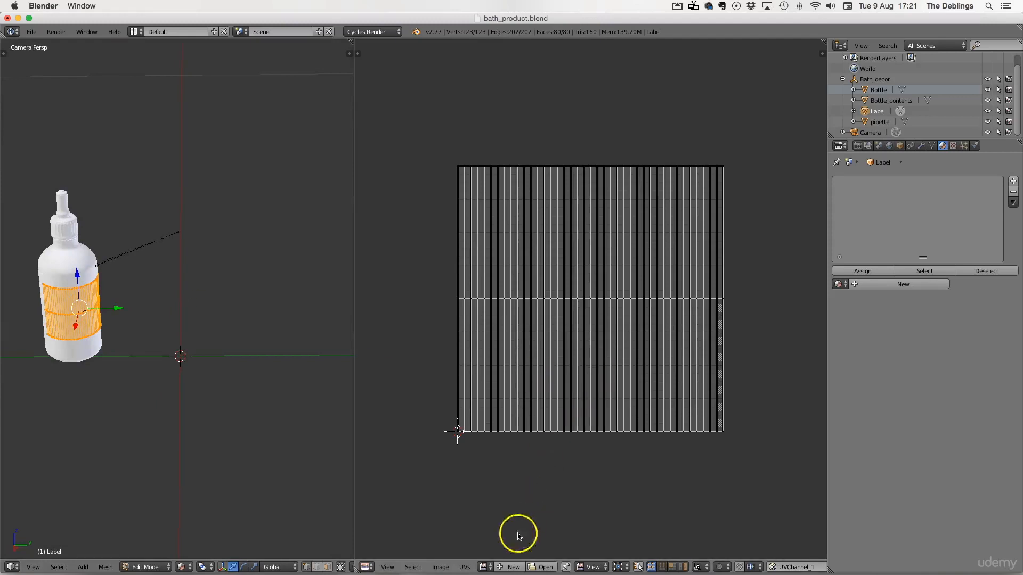
Step: Create a new 1024 × 1024 px Color Grid image and set the viewport shading to display textures
{"action": "left_click", "coordinate": [513, 567]}
{"action": "left_click", "coordinate": [544, 538]}
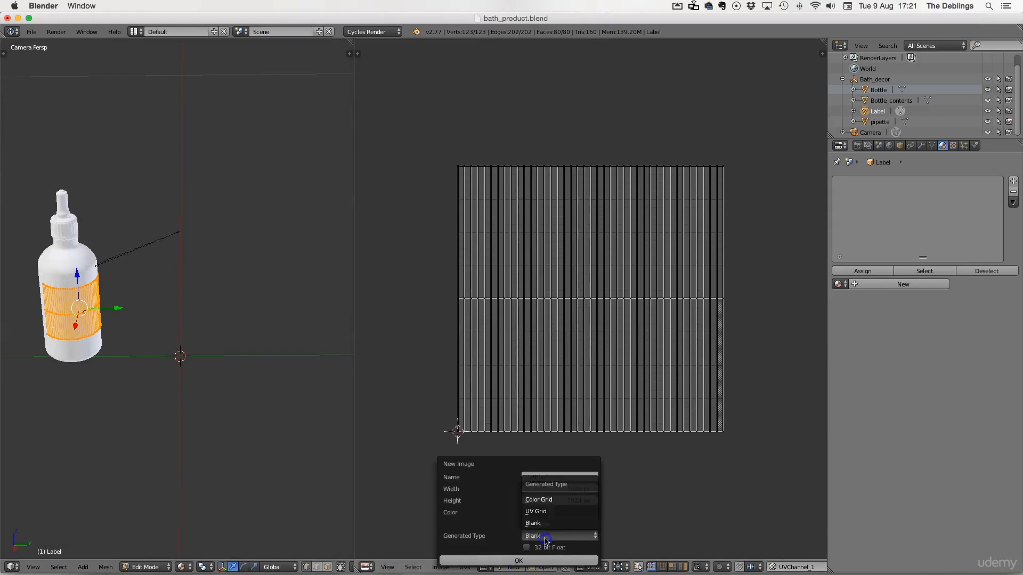
{"action": "left_click", "coordinate": [540, 500]}
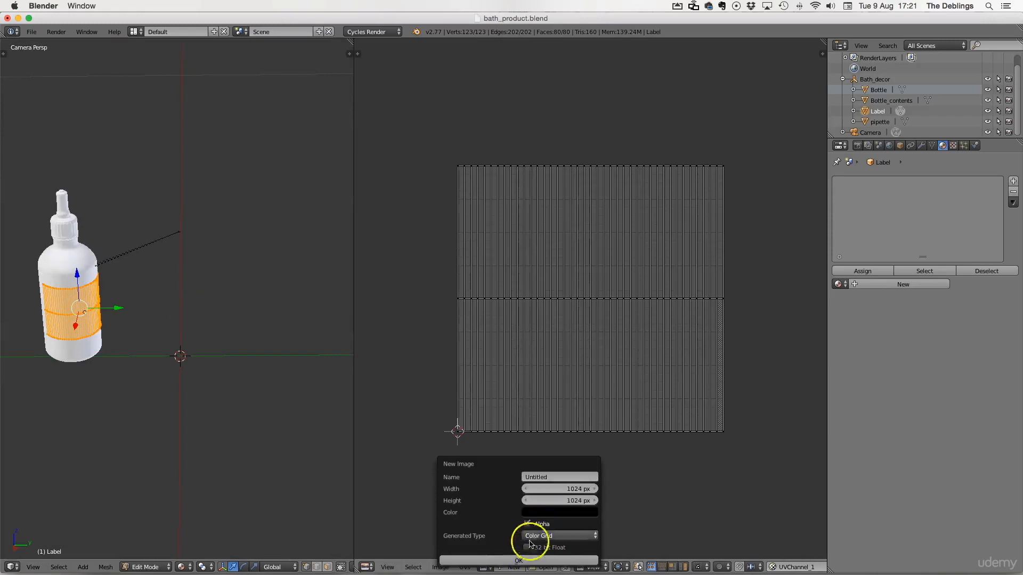
{"action": "left_click", "coordinate": [519, 562]}
{"action": "scroll", "coordinate": [639, 187], "scroll_direction": "down", "scroll_amount": 7}
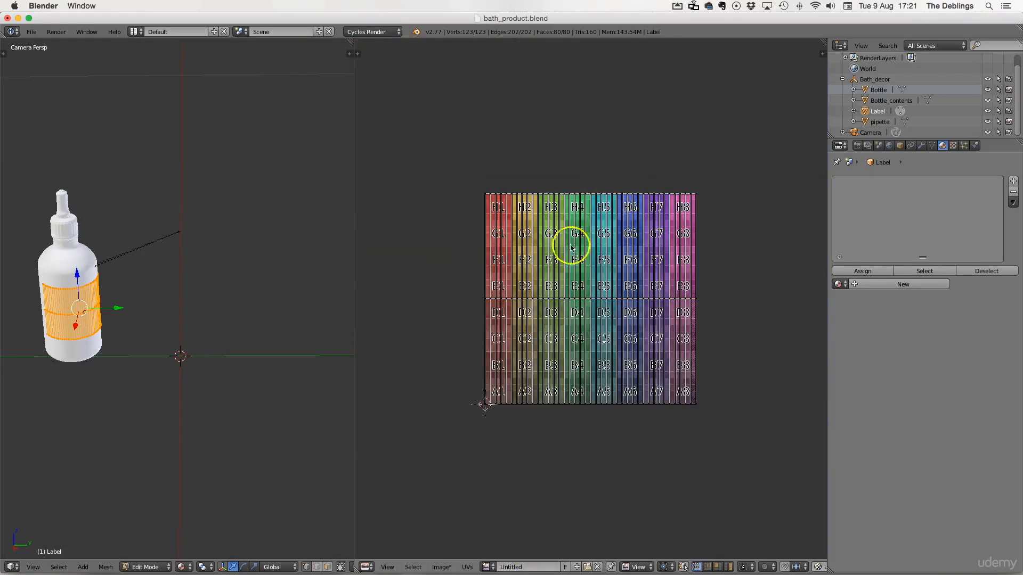
{"action": "left_click", "coordinate": [187, 564]}
{"action": "left_click", "coordinate": [195, 506]}
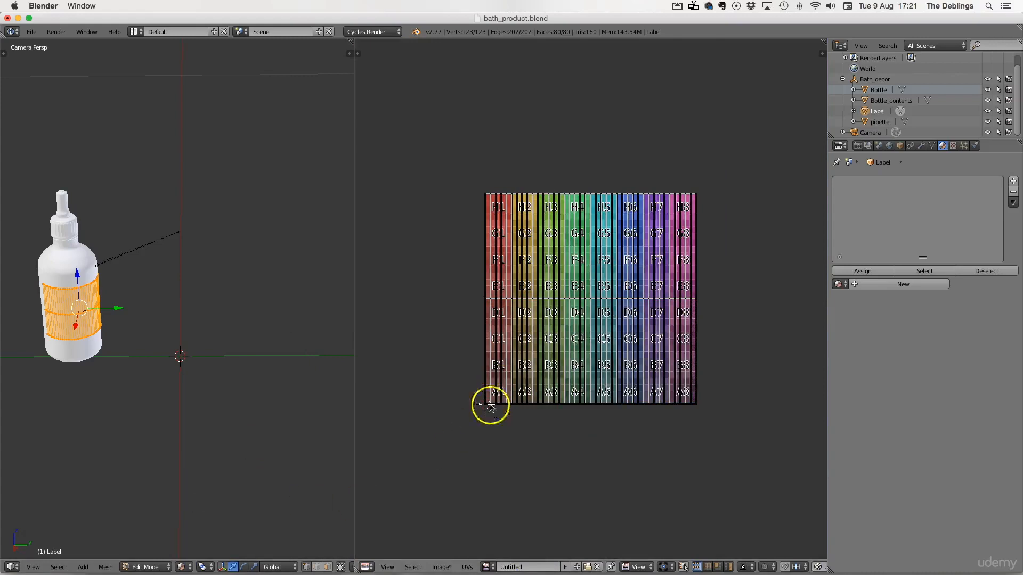
Step: Switch the right editor to the Node Editor and create a new material for the label
{"action": "left_click", "coordinate": [367, 566]}
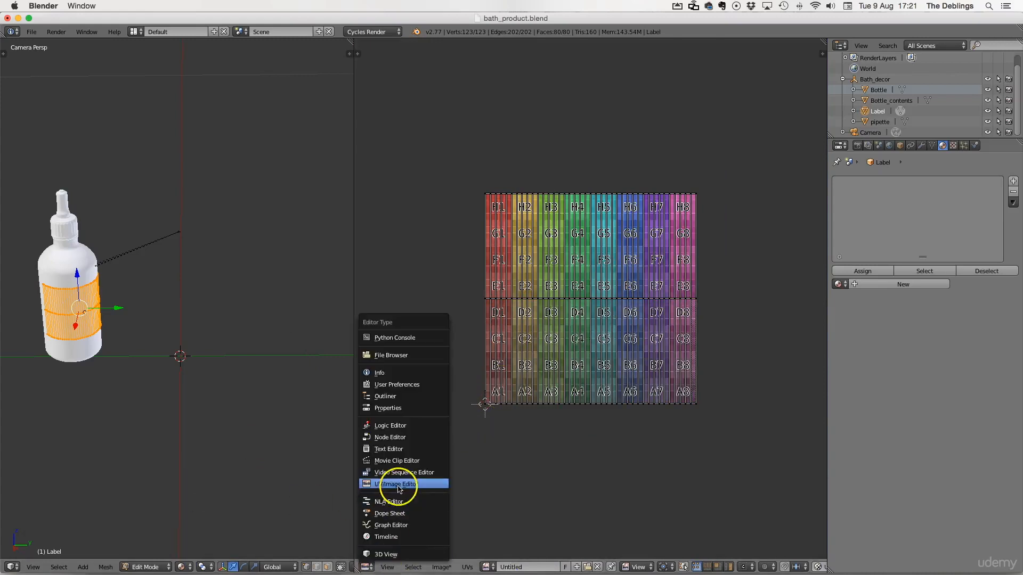
{"action": "left_click", "coordinate": [397, 438]}
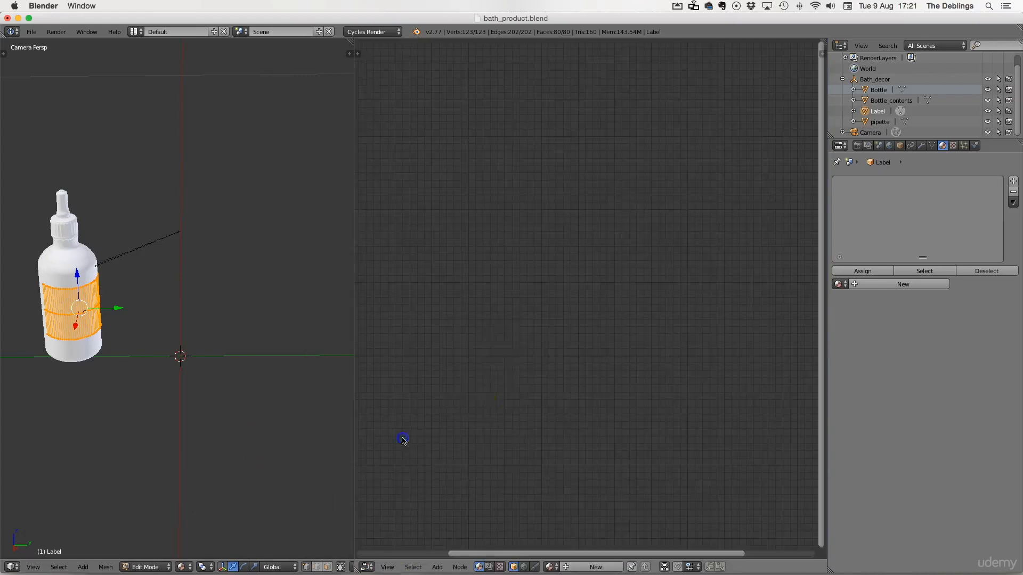
{"action": "left_click", "coordinate": [576, 566]}
Step: Add an Image Texture node and connect its Color output to the Diffuse BSDF Color input
{"action": "left_click", "coordinate": [436, 567]}
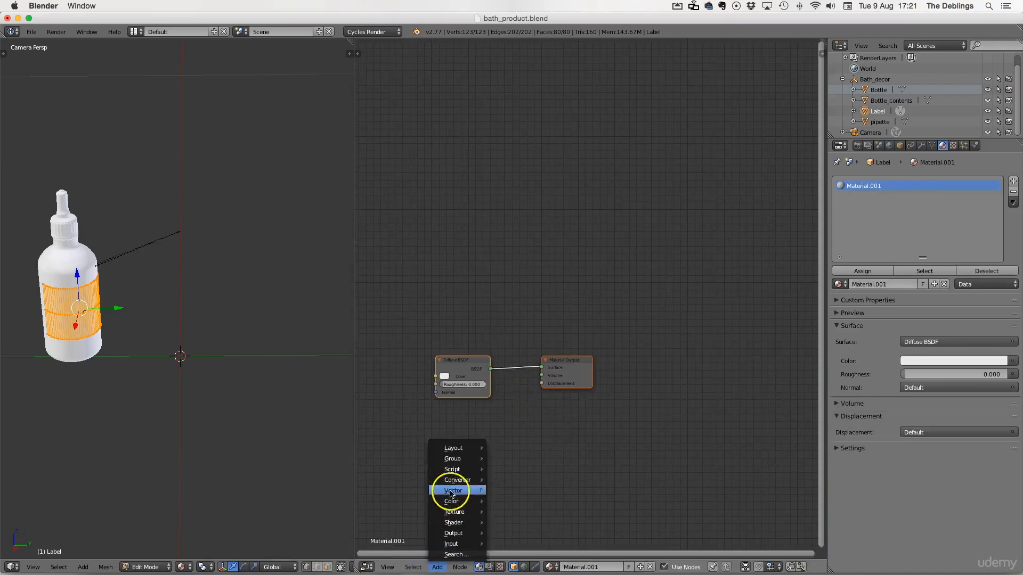
{"action": "mouse_move", "coordinate": [453, 511]}
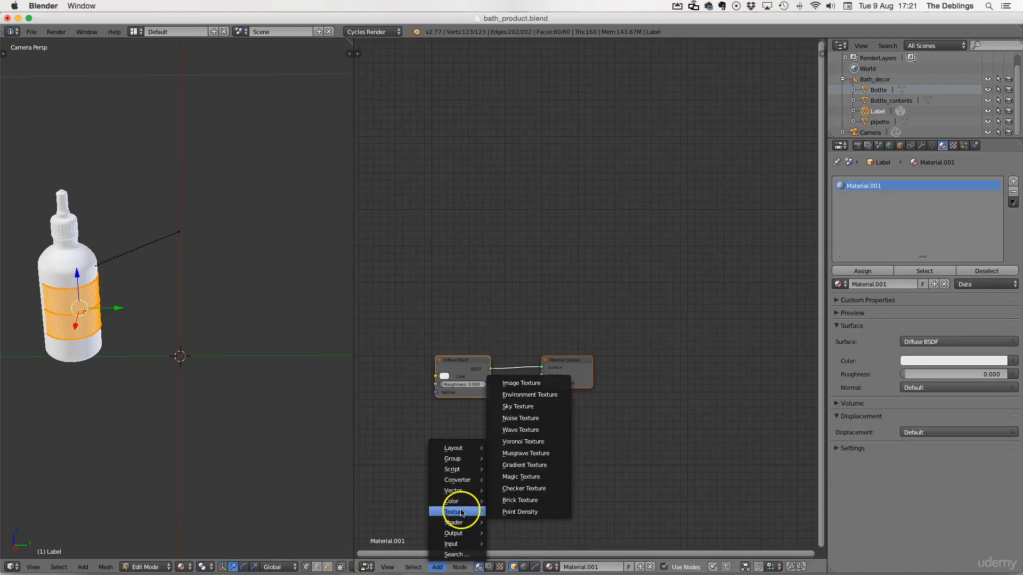
{"action": "left_click", "coordinate": [524, 388]}
{"action": "left_click", "coordinate": [378, 375]}
{"action": "left_click_drag", "start_coordinate": [429, 377], "coordinate": [458, 377]}
Step: Assign the Untitled color grid image to the Image Texture node
{"action": "left_click", "coordinate": [411, 397]}
{"action": "left_click", "coordinate": [389, 395]}
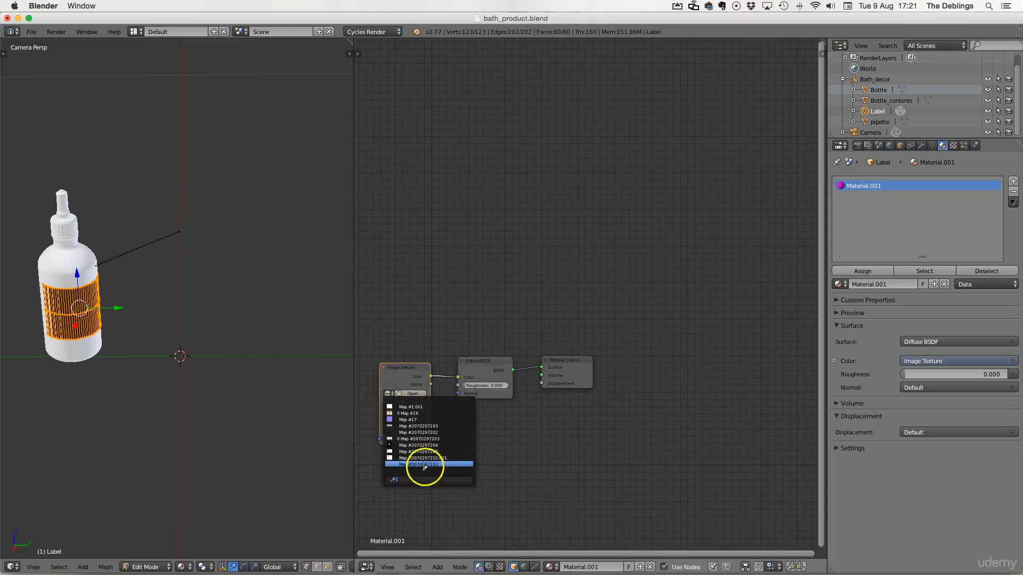
{"action": "scroll", "coordinate": [478, 427], "scroll_direction": "up", "scroll_amount": 5}
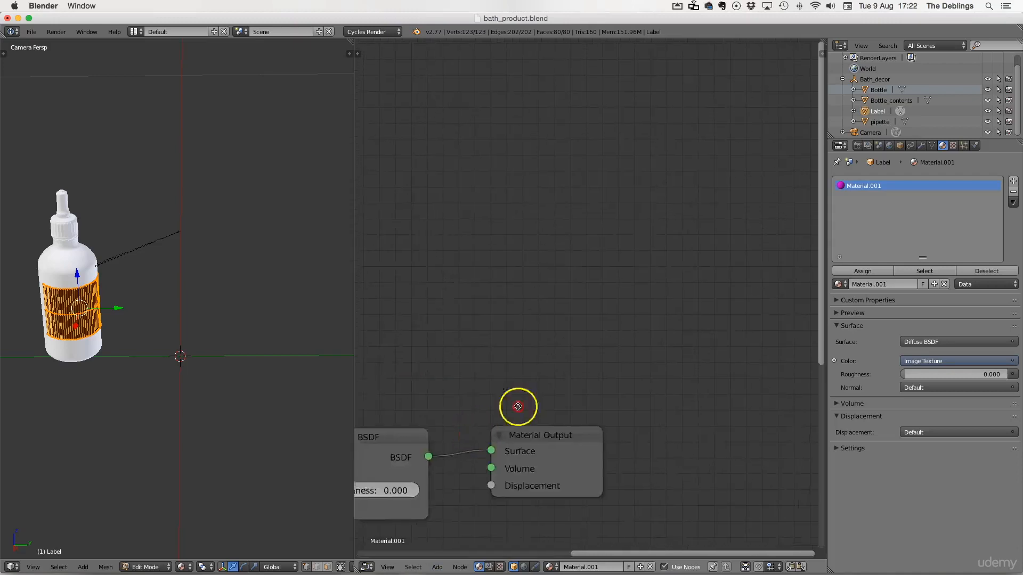
{"action": "middle_click_drag", "start_coordinate": [518, 406], "coordinate": [808, 196]}
{"action": "left_click", "coordinate": [442, 296]}
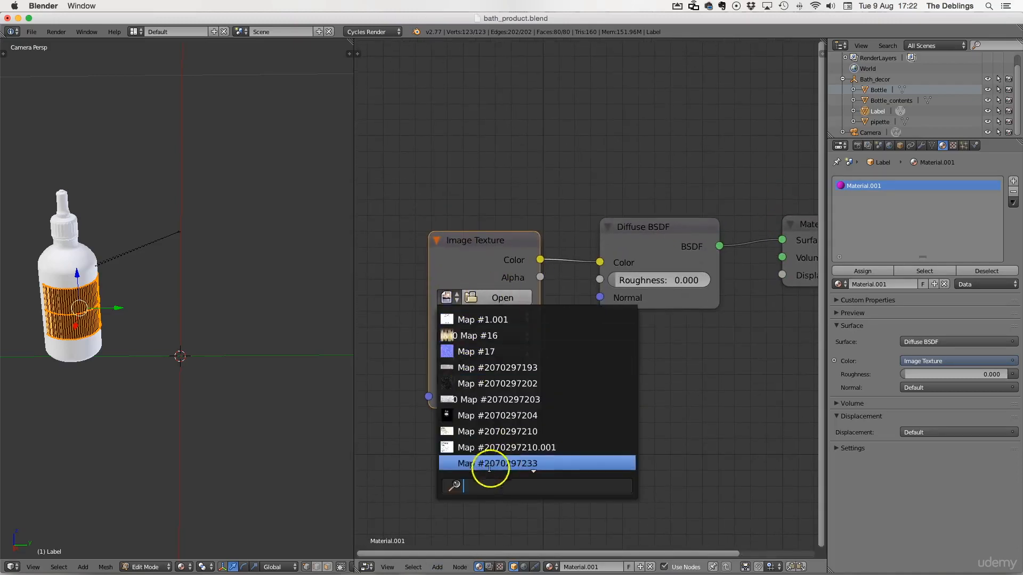
{"action": "left_click", "coordinate": [536, 463]}
{"action": "left_click", "coordinate": [446, 297]}
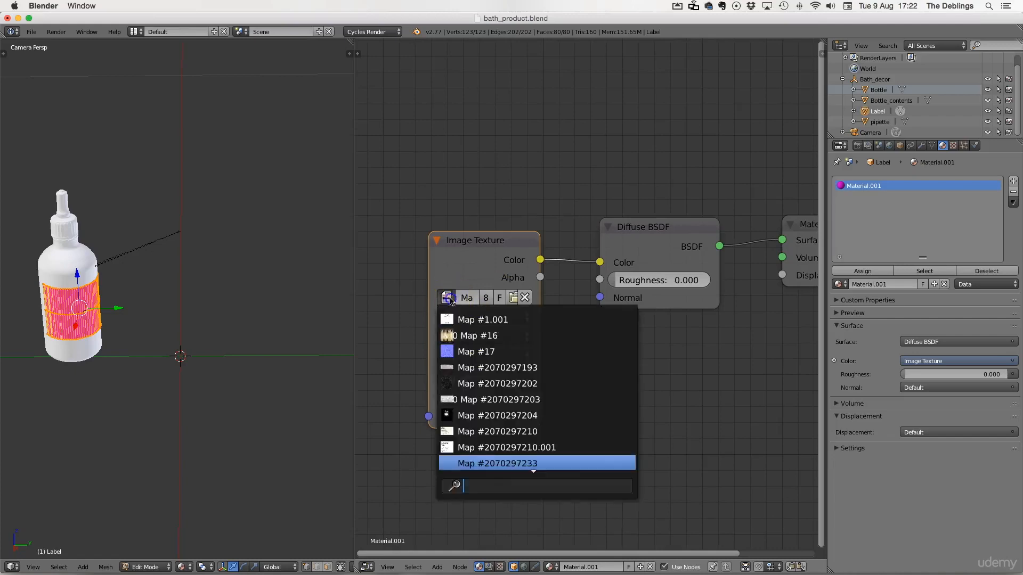
{"action": "scroll", "coordinate": [511, 380], "scroll_direction": "down", "scroll_amount": 8}
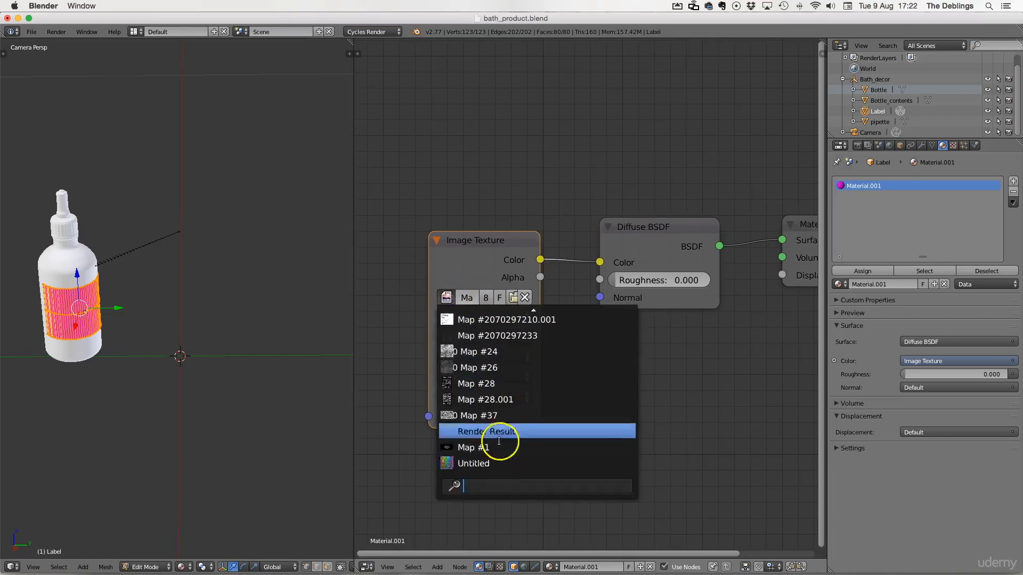
{"action": "left_click", "coordinate": [474, 450]}
Step: Inspect the color grid texture on the label in the 3D view
{"action": "scroll", "coordinate": [114, 320], "scroll_direction": "up", "scroll_amount": 1}
{"action": "middle_click_drag", "start_coordinate": [113, 320], "coordinate": [322, 345], "text": "shift"}
{"action": "scroll", "coordinate": [251, 349], "scroll_direction": "up", "scroll_amount": 1}
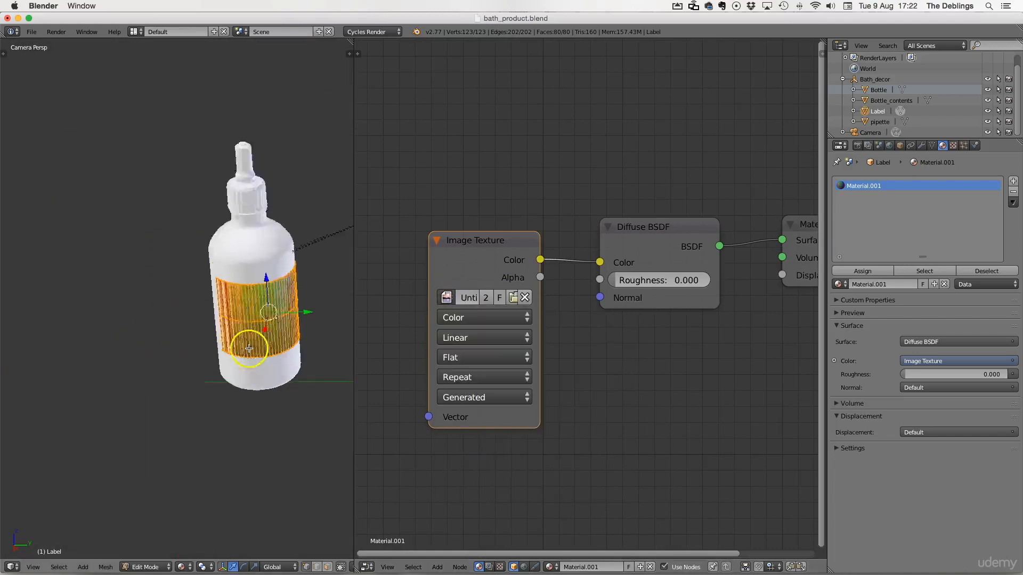
{"action": "middle_click_drag", "start_coordinate": [251, 350], "coordinate": [273, 349]}
{"action": "scroll", "coordinate": [229, 350], "scroll_direction": "up", "scroll_amount": 5}
{"action": "middle_click_drag", "start_coordinate": [85, 304], "coordinate": [274, 322], "text": "shift"}
{"action": "key", "text": "KP_5"}
{"action": "middle_click_drag", "start_coordinate": [149, 328], "coordinate": [410, 184], "text": "shift"}
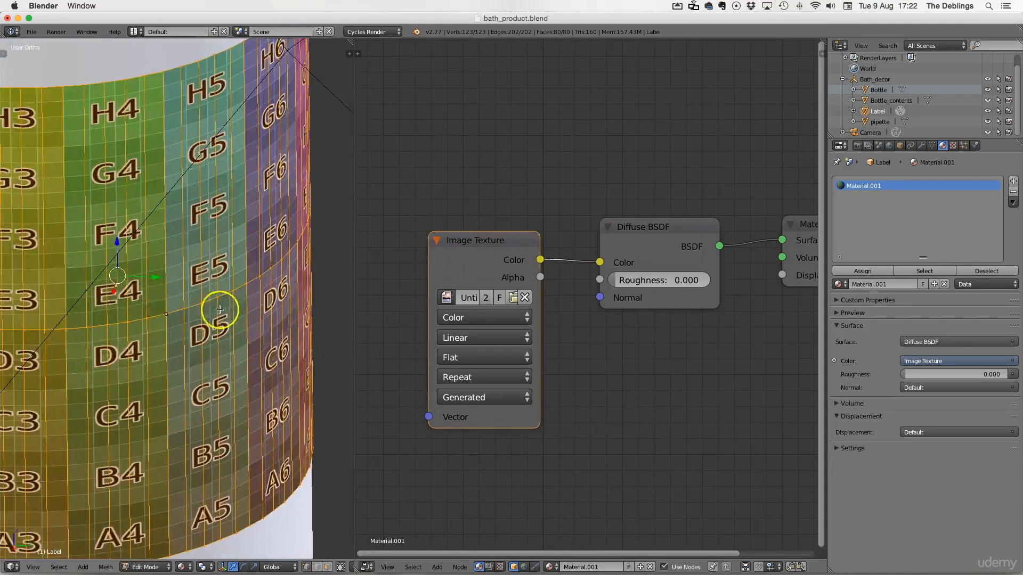
{"action": "scroll", "coordinate": [219, 310], "scroll_direction": "down", "scroll_amount": 3}
{"action": "middle_click_drag", "start_coordinate": [160, 308], "coordinate": [205, 303], "text": "shift"}
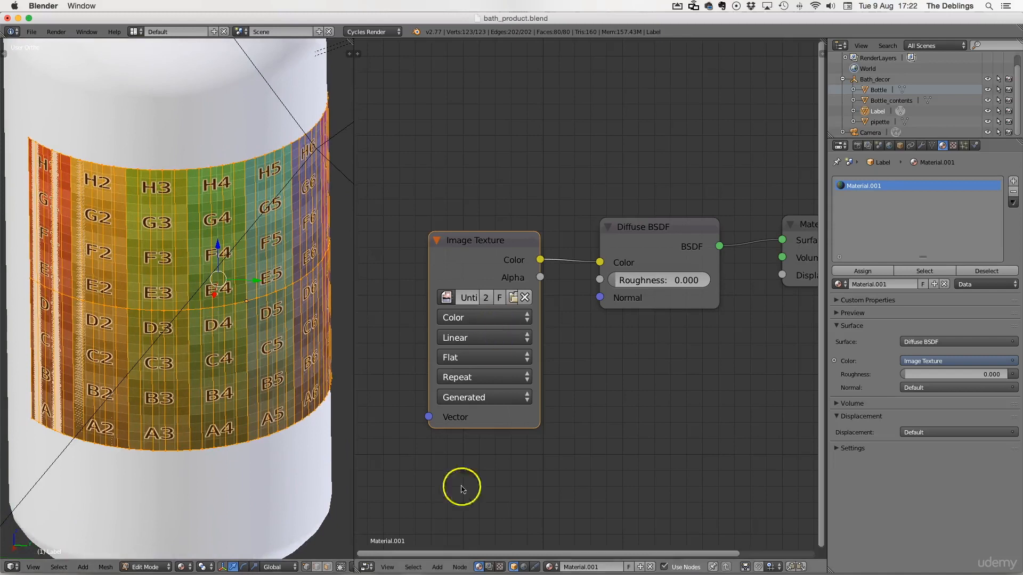
Step: Switch the right editor to the UV/Image Editor to show the label's UV layout over the color grid
{"action": "left_click", "coordinate": [367, 566]}
{"action": "left_click", "coordinate": [399, 484]}
{"action": "scroll", "coordinate": [538, 243], "scroll_direction": "up", "scroll_amount": 3}
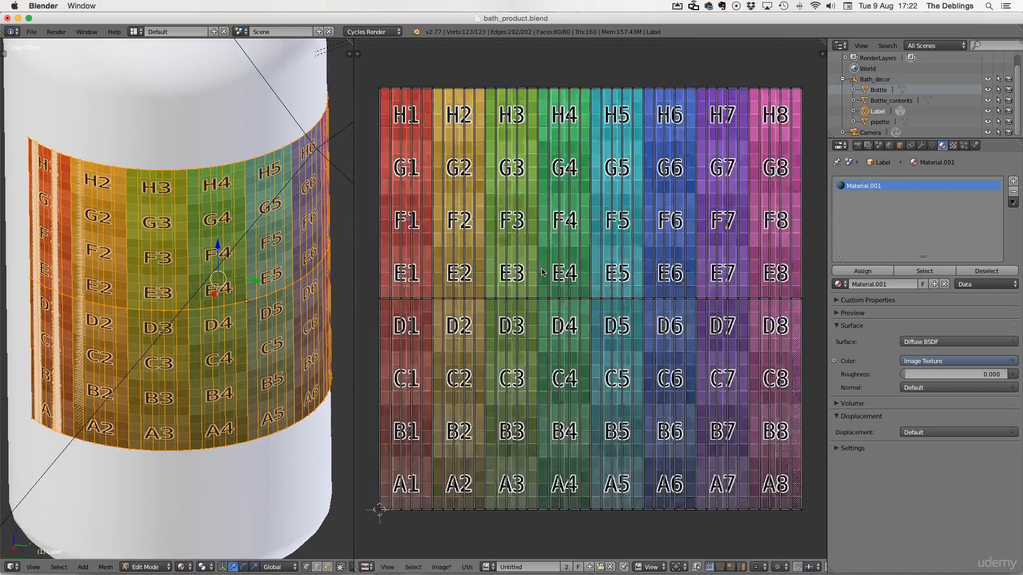
Step: Select all of the label's UVs and scale them about 1.24 times along X
{"action": "key", "text": "a"}
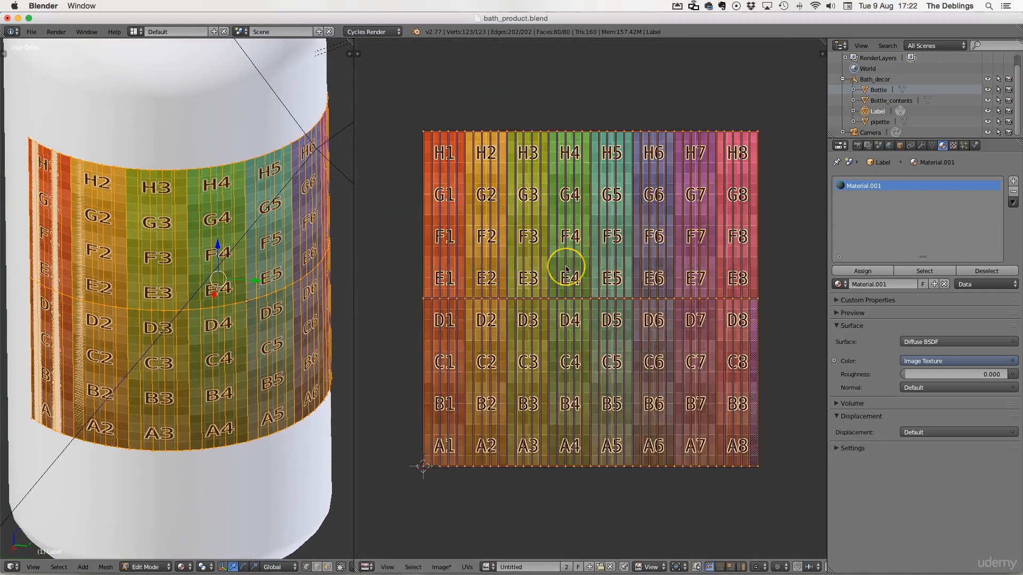
{"action": "key", "text": "s"}
{"action": "key", "text": "x"}
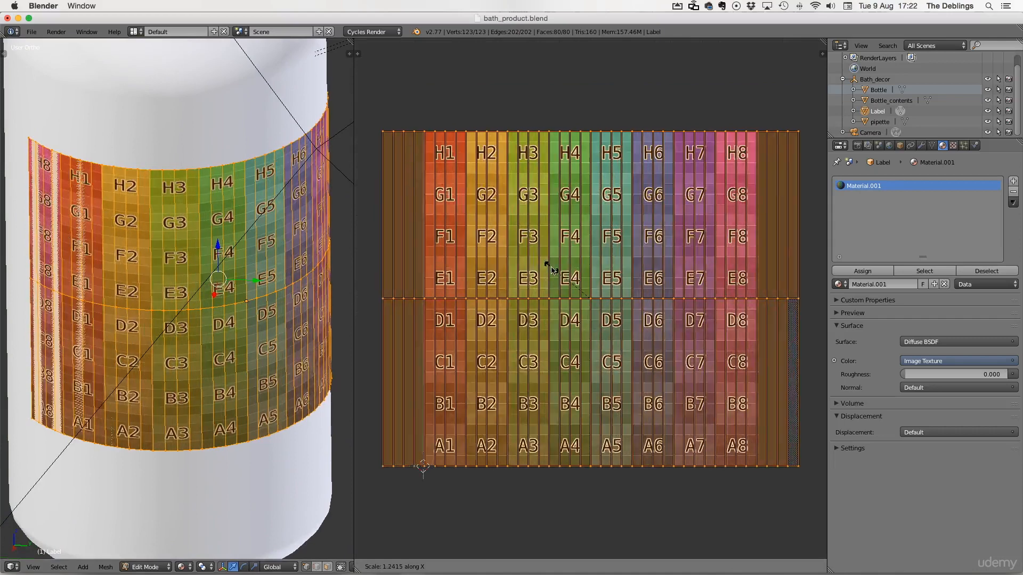
{"action": "left_click", "coordinate": [545, 268]}
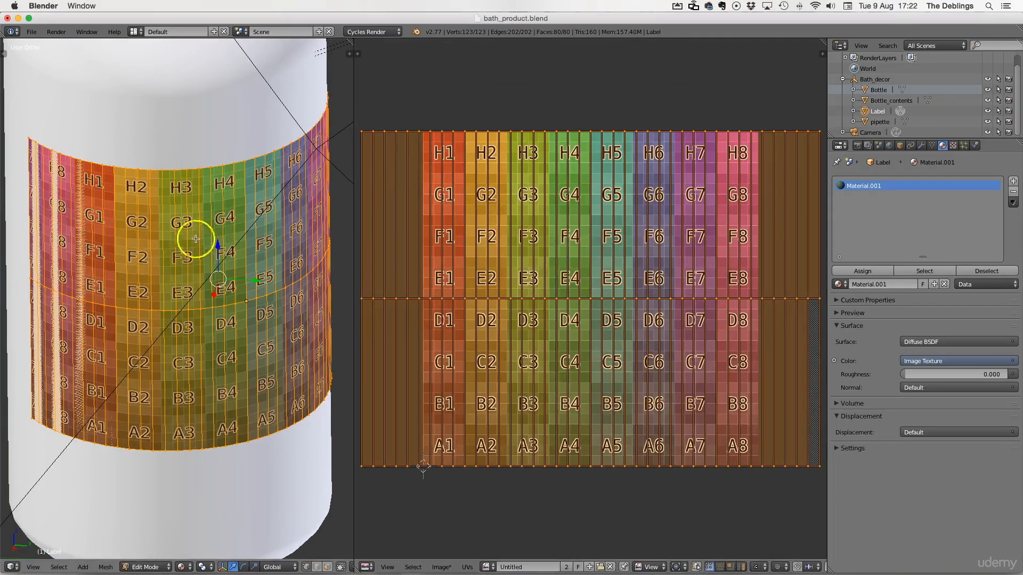
Step: Scale all of the label's UVs uniformly to about 0.74
{"action": "middle_click_drag", "start_coordinate": [221, 342], "coordinate": [30, 341]}
{"action": "key", "text": "a"}
{"action": "key", "text": "a"}
{"action": "key", "text": "s"}
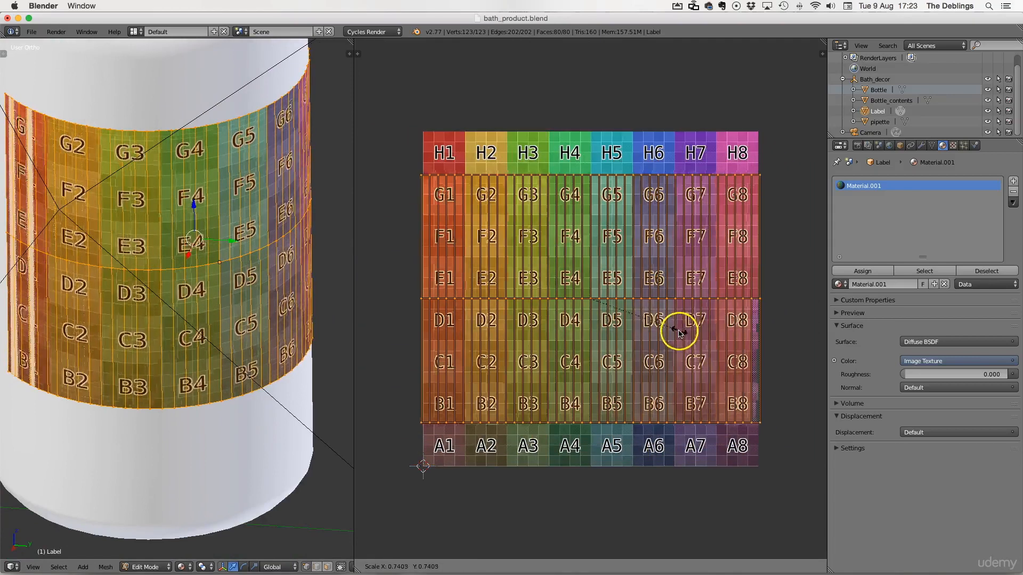
{"action": "left_click", "coordinate": [676, 333]}
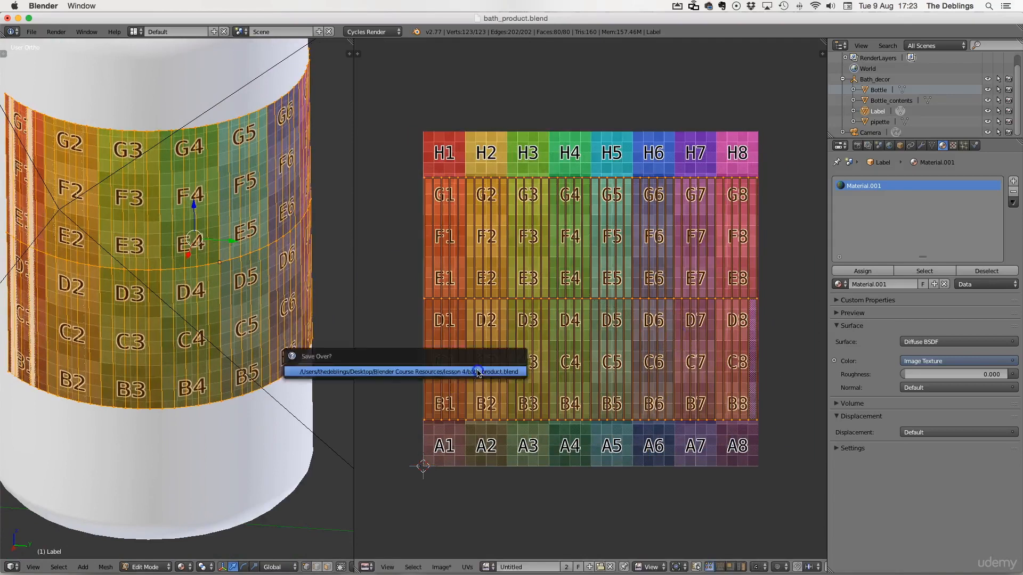
Step: Leave Edit Mode on the label, select the bottle and enter its Edit Mode
{"action": "key", "text": "Tab"}
{"action": "scroll", "coordinate": [256, 373], "scroll_direction": "down", "scroll_amount": 4}
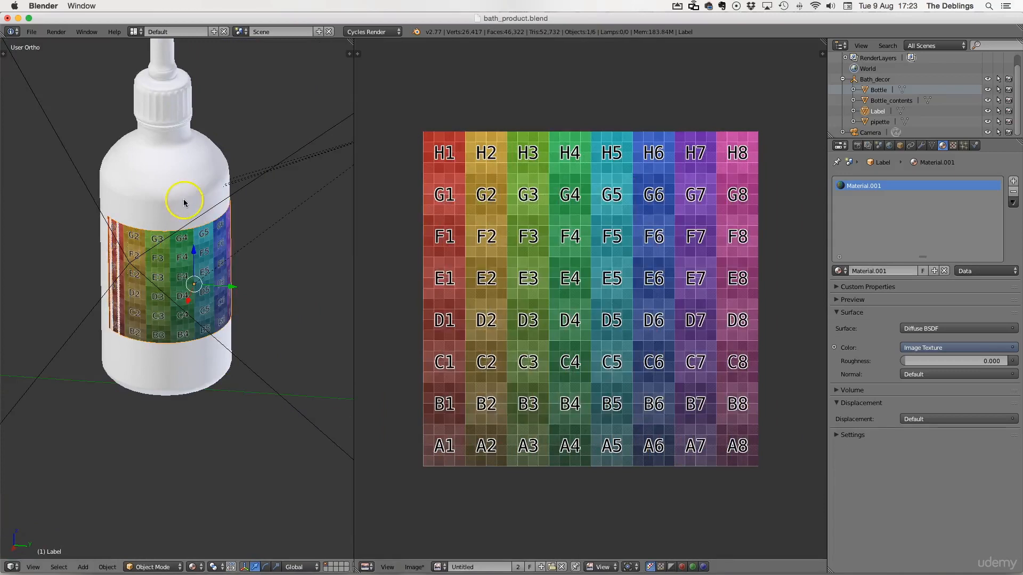
{"action": "right_click", "coordinate": [183, 201]}
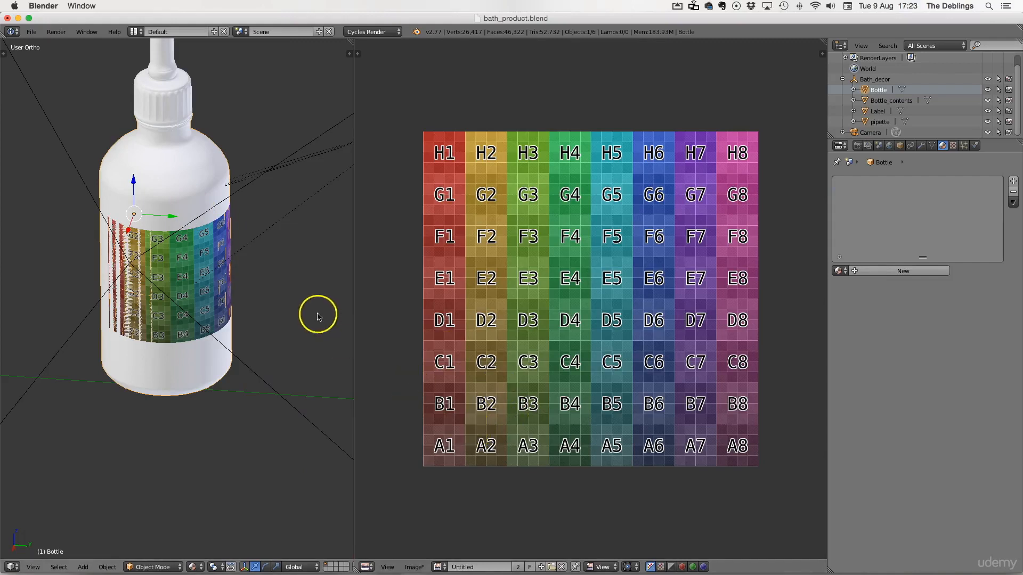
{"action": "key", "text": "Tab"}
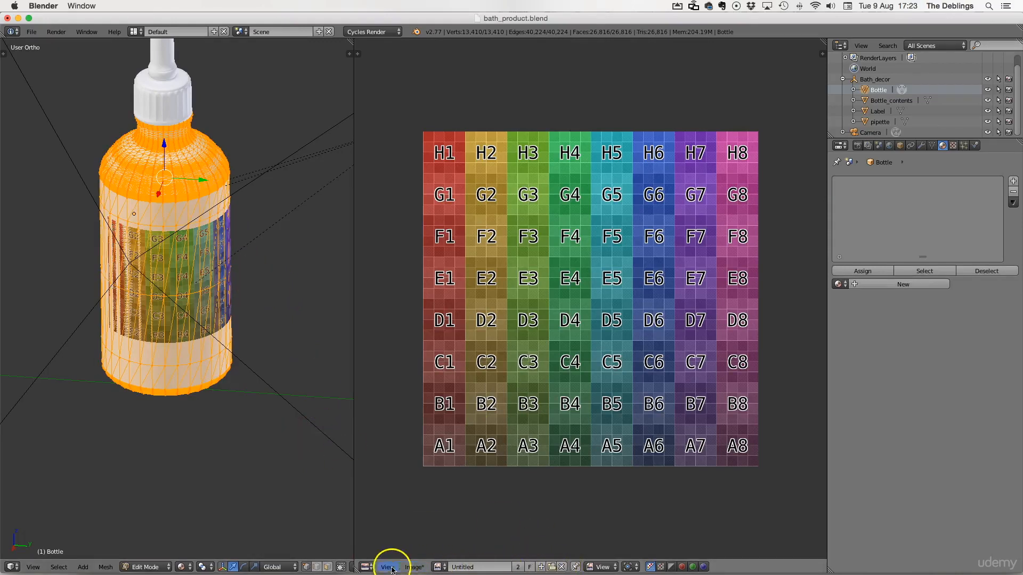
Step: Try to UV unwrap the whole bottle mesh, then undo the unwrap
{"action": "left_click", "coordinate": [106, 567]}
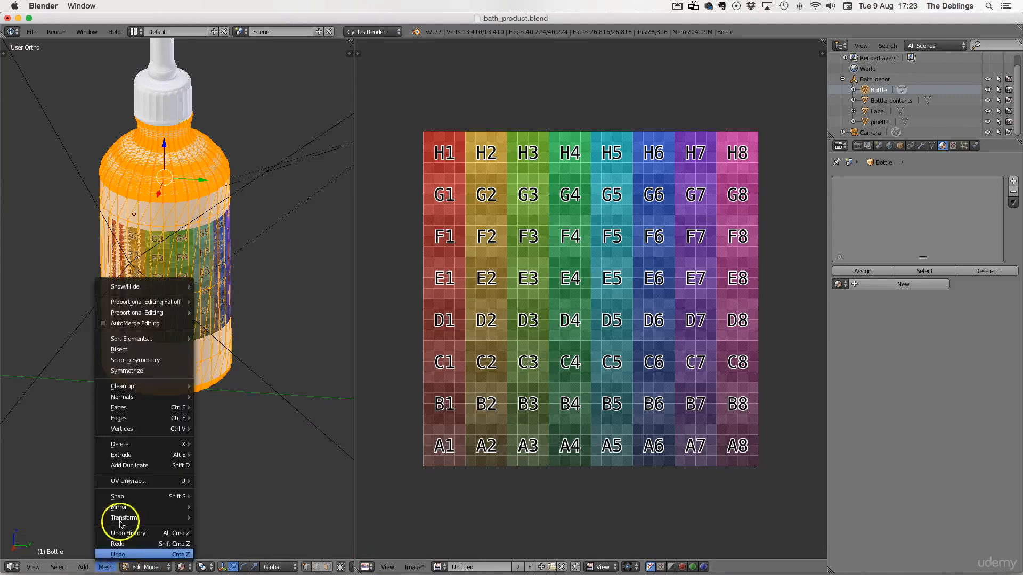
{"action": "mouse_move", "coordinate": [137, 481]}
{"action": "left_click", "coordinate": [228, 371]}
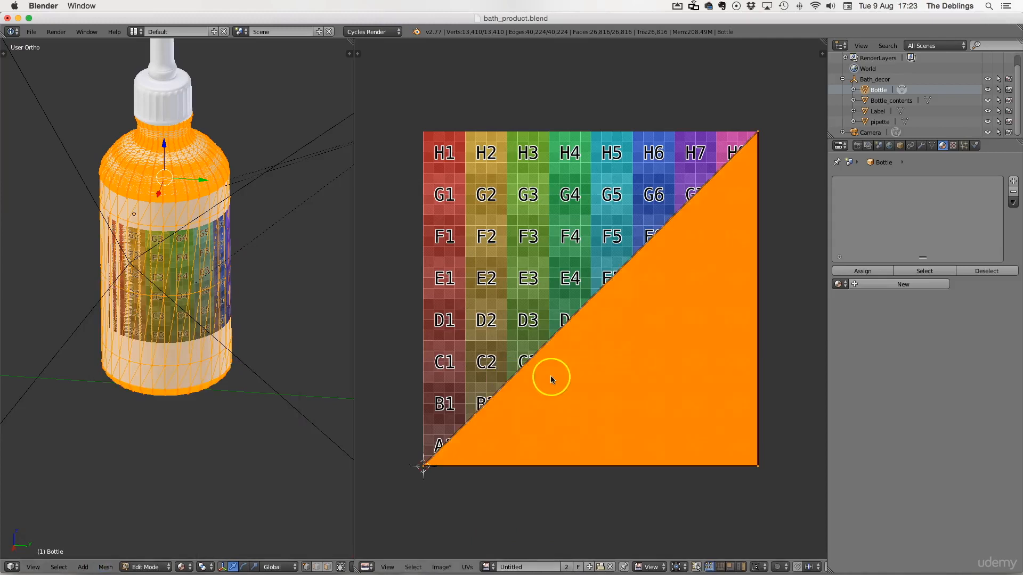
{"action": "key", "text": "ctrl+z"}
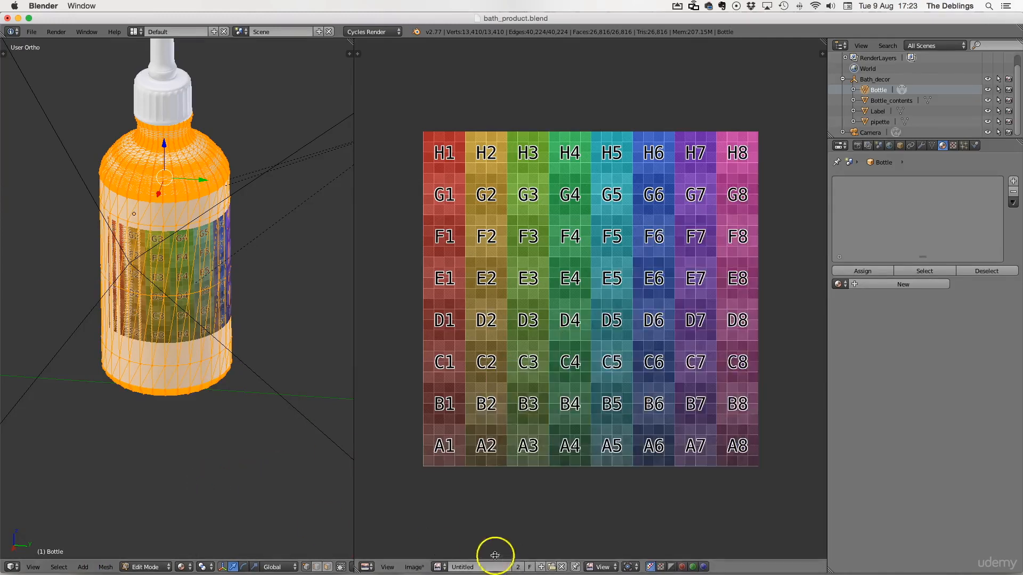
Step: Unlink the color grid image from the UV/Image Editor
{"action": "left_click", "coordinate": [562, 567]}
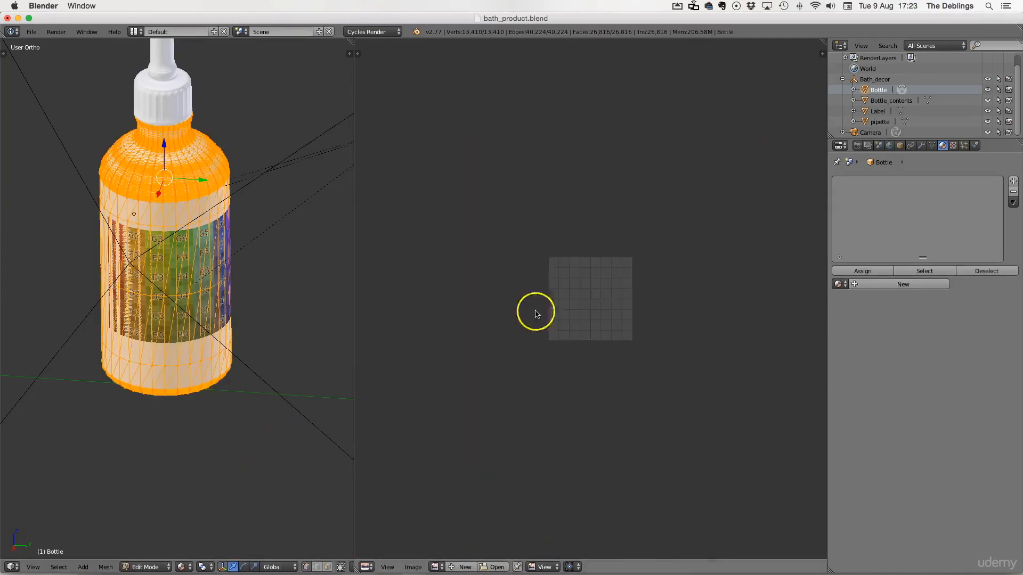
{"action": "scroll", "coordinate": [625, 336], "scroll_direction": "up", "scroll_amount": 1}
{"action": "middle_click_drag", "start_coordinate": [213, 244], "coordinate": [167, 258]}
{"action": "middle_click_drag", "start_coordinate": [215, 451], "coordinate": [203, 297], "text": "shift"}
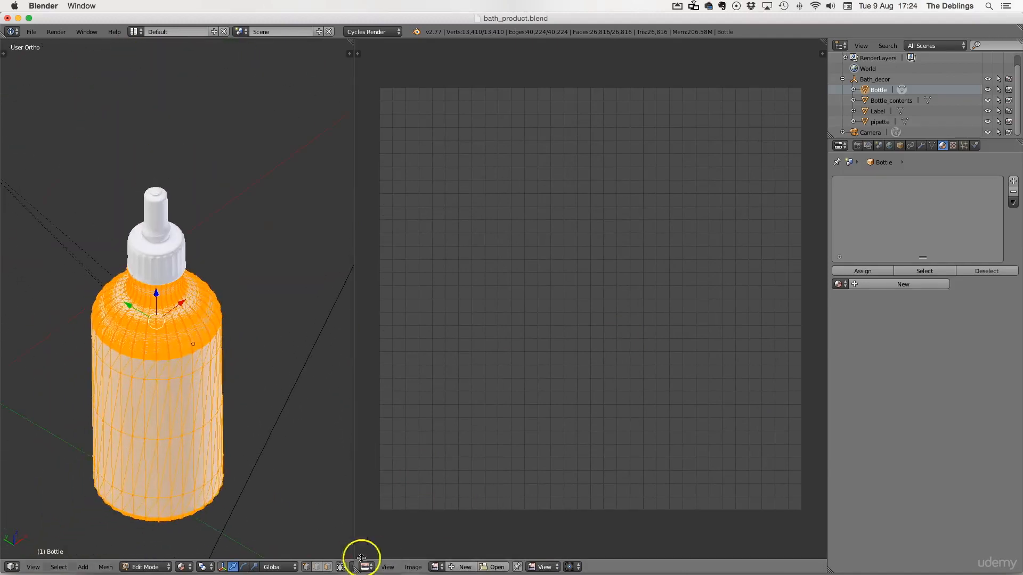
Step: Circle-select a few vertices on the bottle's shoulder
{"action": "key", "text": "a"}
{"action": "key", "text": "c"}
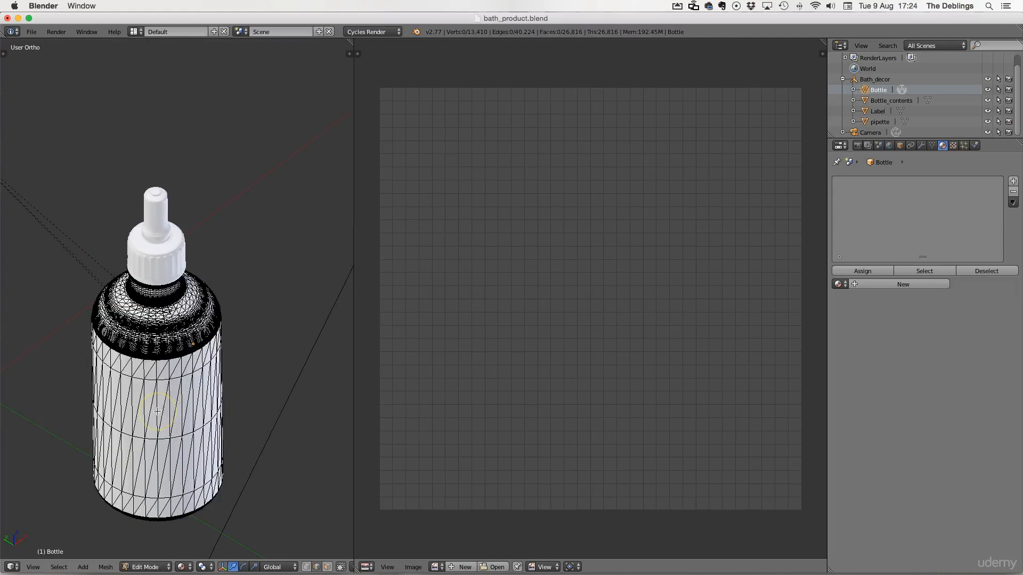
{"action": "left_click_drag", "start_coordinate": [159, 403], "coordinate": [160, 507]}
{"action": "scroll", "coordinate": [155, 351], "scroll_direction": "down", "scroll_amount": 2}
{"action": "scroll", "coordinate": [144, 378], "scroll_direction": "up", "scroll_amount": 8}
{"action": "middle_click_drag", "start_coordinate": [123, 425], "coordinate": [208, 302], "text": "shift"}
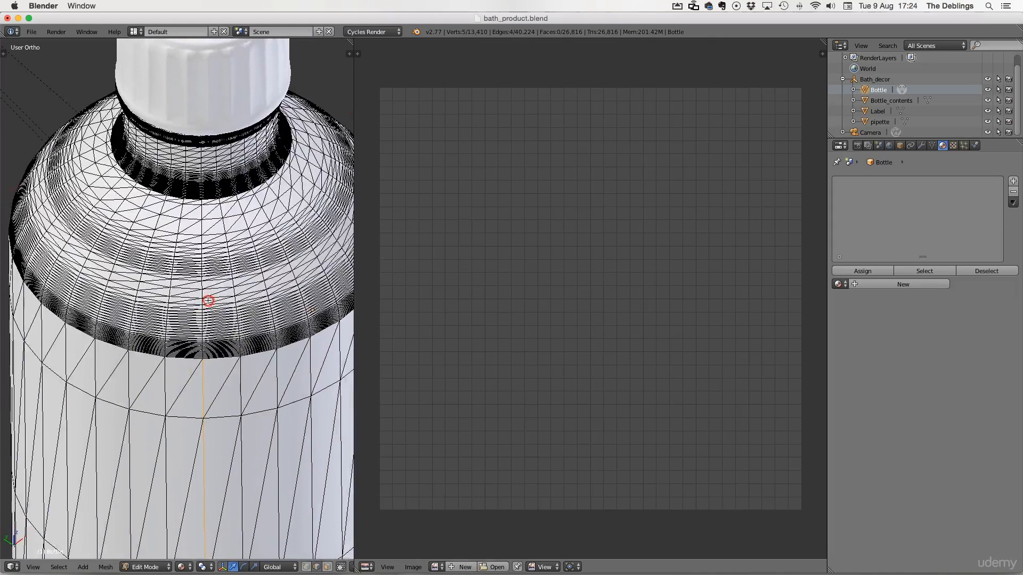
{"action": "scroll", "coordinate": [198, 349], "scroll_direction": "up", "scroll_amount": 4}
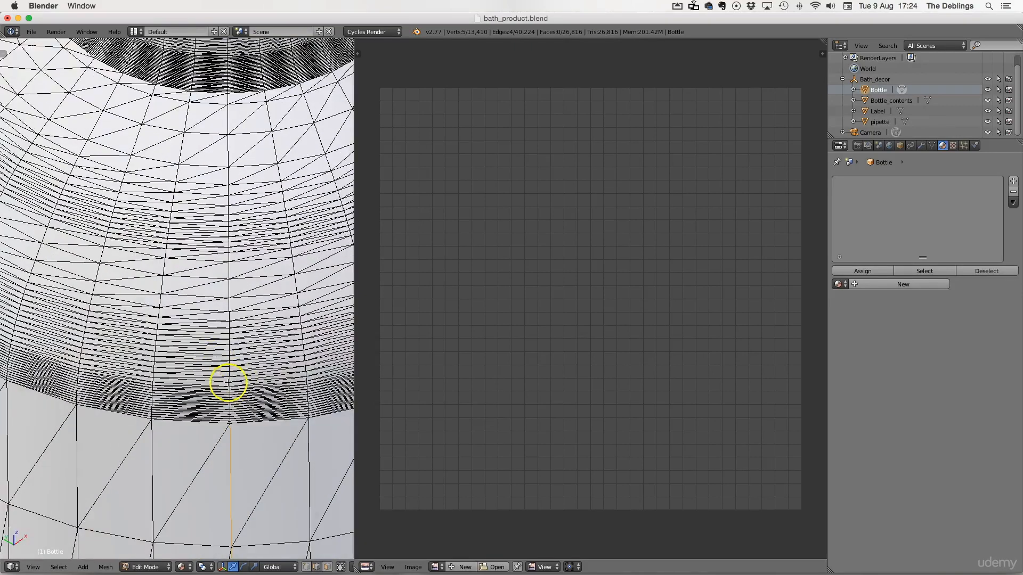
{"action": "scroll", "coordinate": [234, 381], "scroll_direction": "down", "scroll_amount": 4}
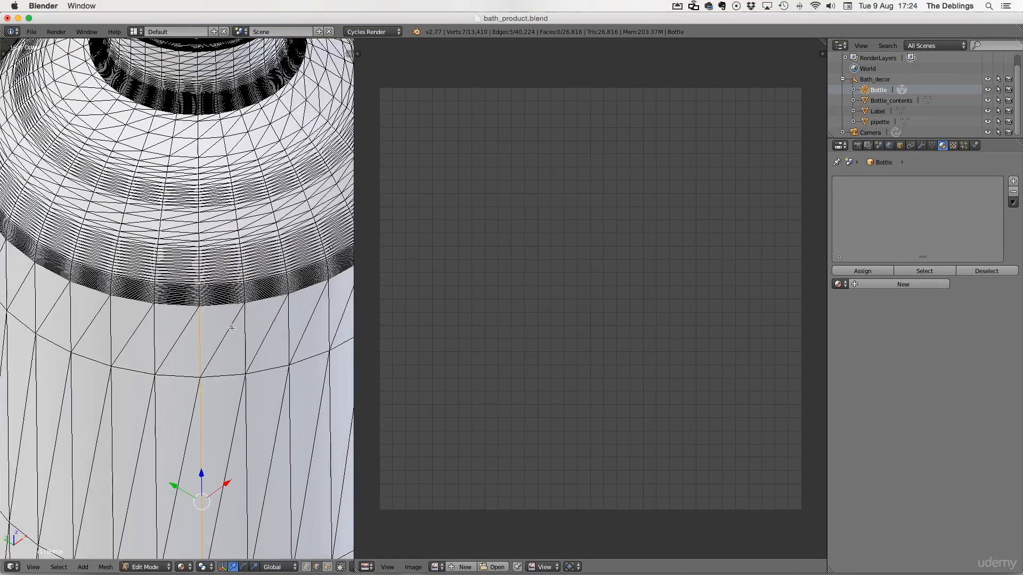
Step: Switch to front view, select the whole bottle mesh and apply Beautify Faces
{"action": "key", "text": "KP_1"}
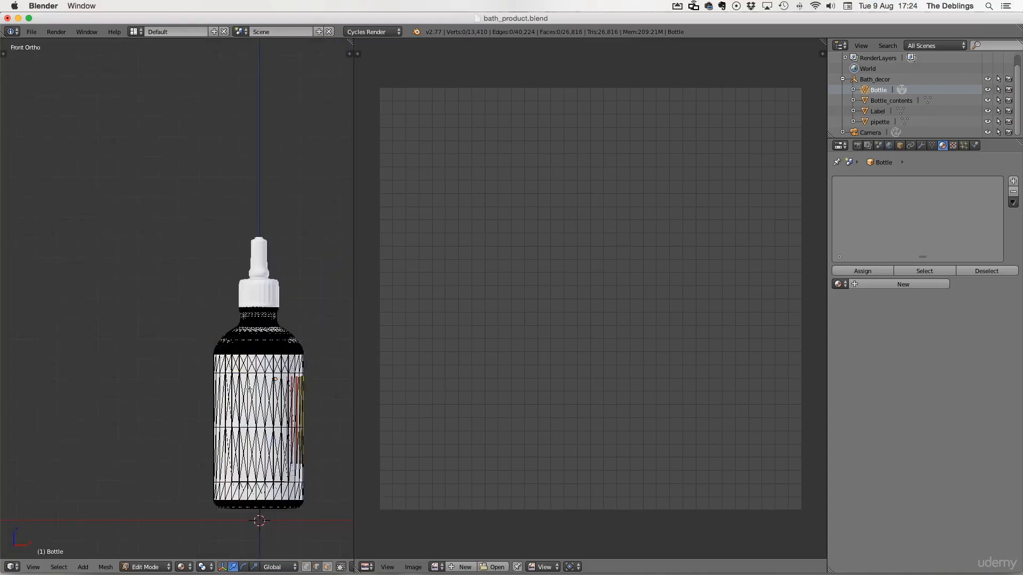
{"action": "key", "text": "a"}
{"action": "left_click", "coordinate": [105, 567]}
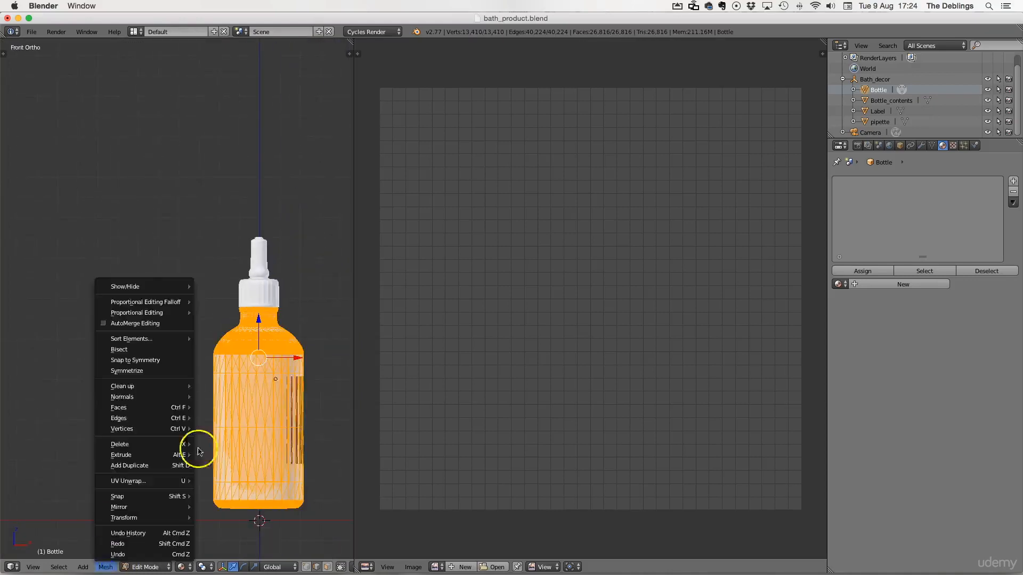
{"action": "mouse_move", "coordinate": [135, 389]}
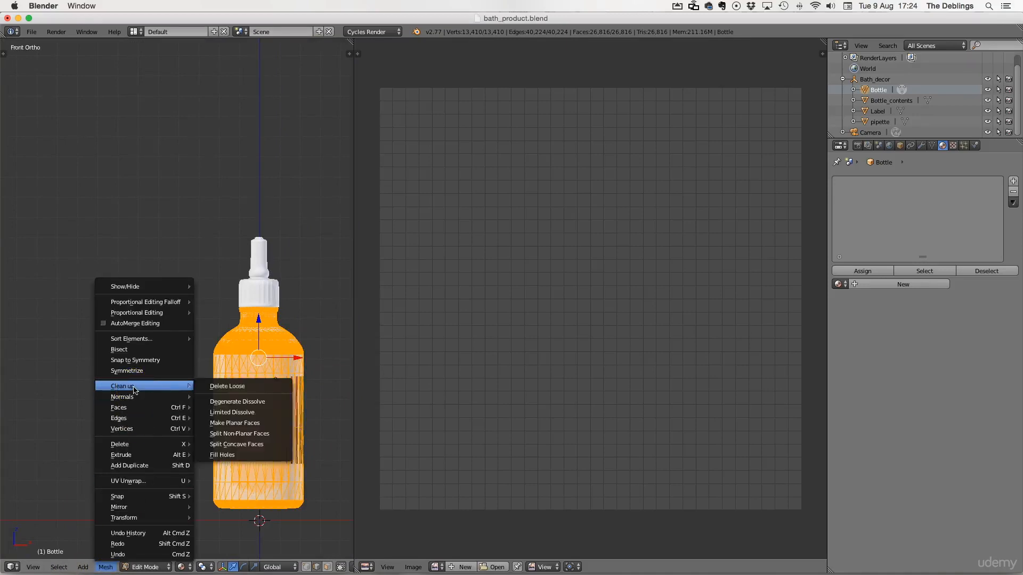
{"action": "mouse_move", "coordinate": [135, 410]}
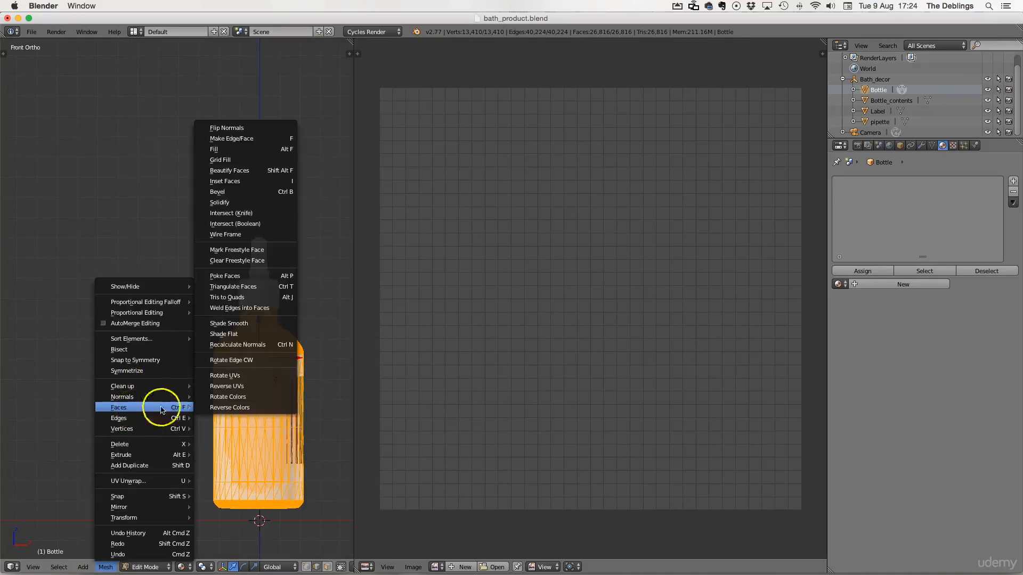
{"action": "left_click", "coordinate": [234, 171]}
Step: Select a vertical edge path running down the bottle's side and hide the pipette object
{"action": "left_click", "coordinate": [105, 566]}
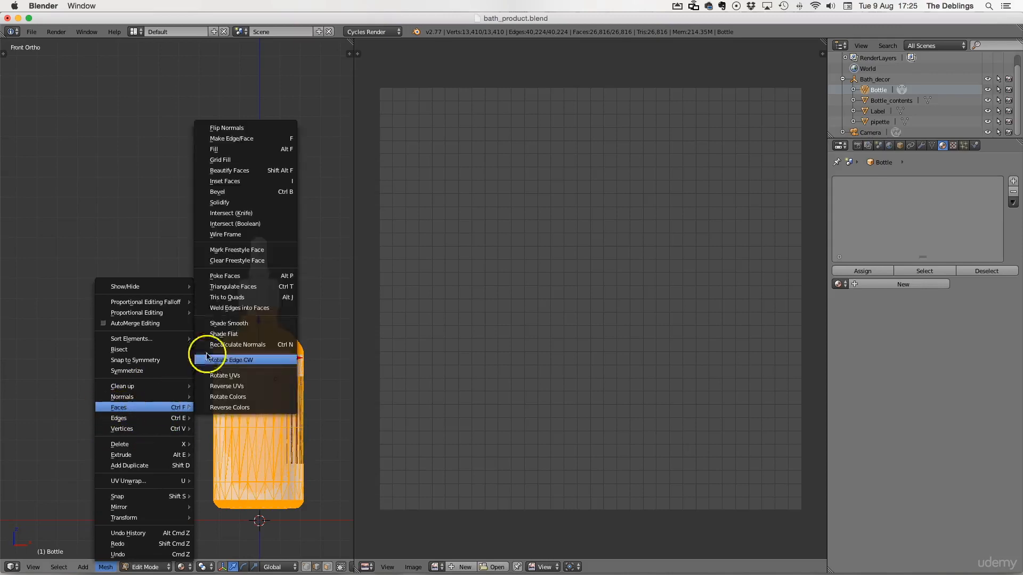
{"action": "key", "text": "a"}
{"action": "scroll", "coordinate": [222, 410], "scroll_direction": "up", "scroll_amount": 3}
{"action": "left_click", "coordinate": [194, 494]}
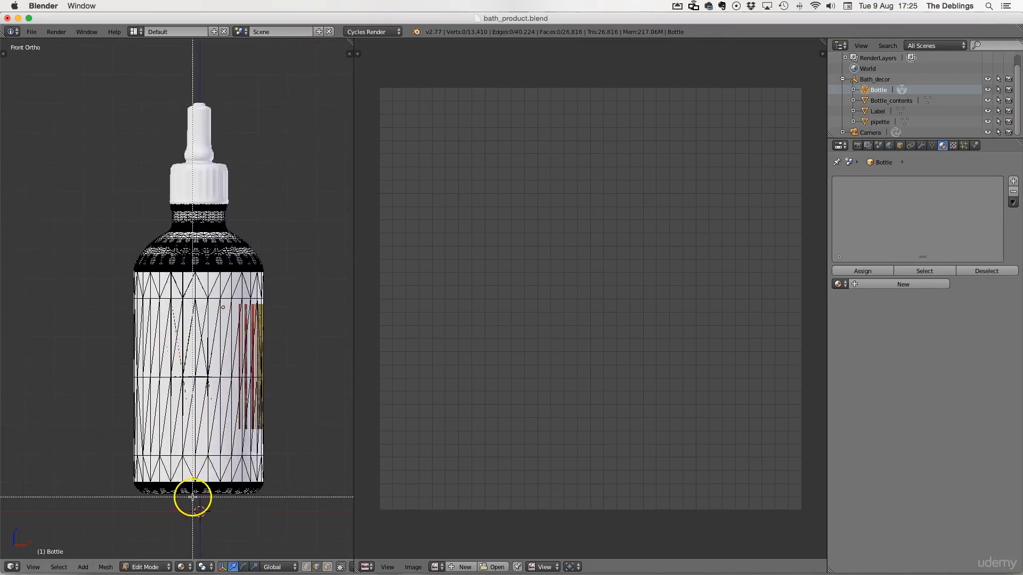
{"action": "left_click_drag", "start_coordinate": [197, 199], "coordinate": [197, 198]}
{"action": "scroll", "coordinate": [213, 451], "scroll_direction": "up", "scroll_amount": 1}
{"action": "middle_click_drag", "start_coordinate": [203, 533], "coordinate": [220, 402], "text": "shift"}
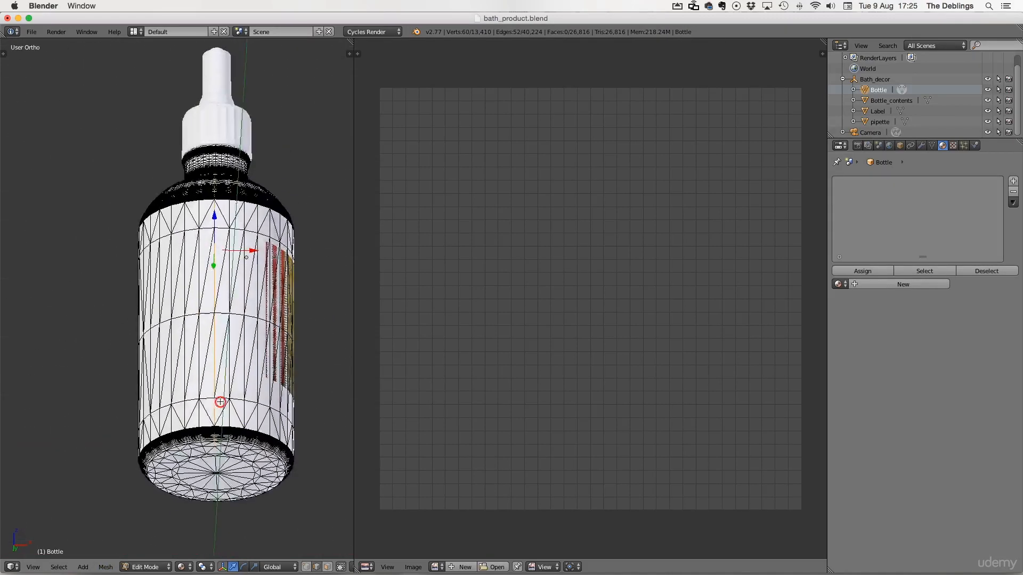
{"action": "scroll", "coordinate": [211, 428], "scroll_direction": "up", "scroll_amount": 6}
{"action": "middle_click_drag", "start_coordinate": [240, 495], "coordinate": [139, 196], "text": "shift"}
{"action": "scroll", "coordinate": [169, 426], "scroll_direction": "up", "scroll_amount": 6}
{"action": "middle_click_drag", "start_coordinate": [174, 471], "coordinate": [174, 310], "text": "shift"}
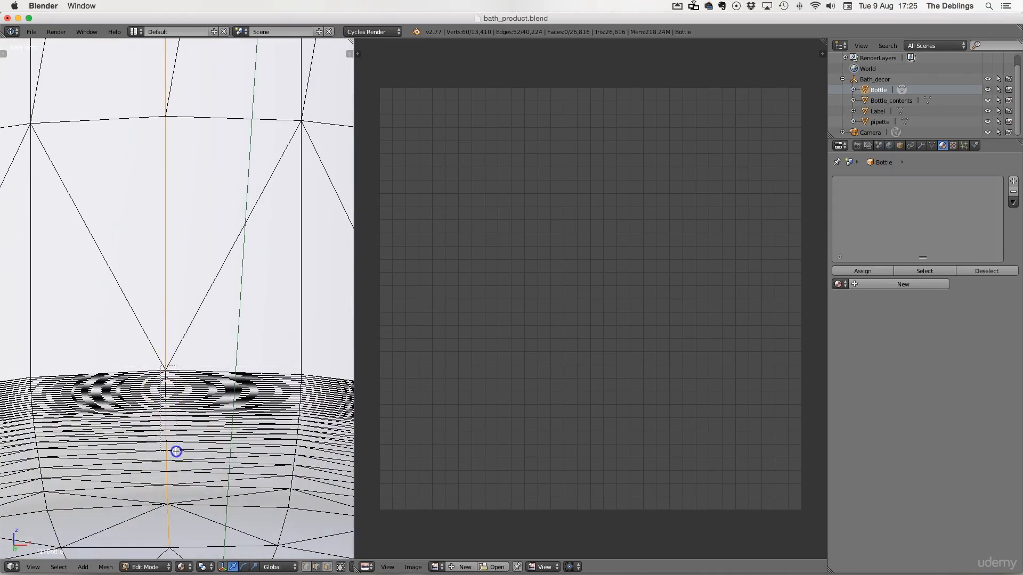
{"action": "left_click_drag", "start_coordinate": [159, 366], "coordinate": [159, 365]}
{"action": "scroll", "coordinate": [171, 453], "scroll_direction": "down", "scroll_amount": 4}
{"action": "middle_click_drag", "start_coordinate": [207, 106], "coordinate": [226, 373], "text": "shift"}
{"action": "scroll", "coordinate": [213, 373], "scroll_direction": "up", "scroll_amount": 7}
{"action": "middle_click_drag", "start_coordinate": [194, 537], "coordinate": [202, 418], "text": "shift"}
{"action": "right_click", "coordinate": [202, 445], "text": "shift"}
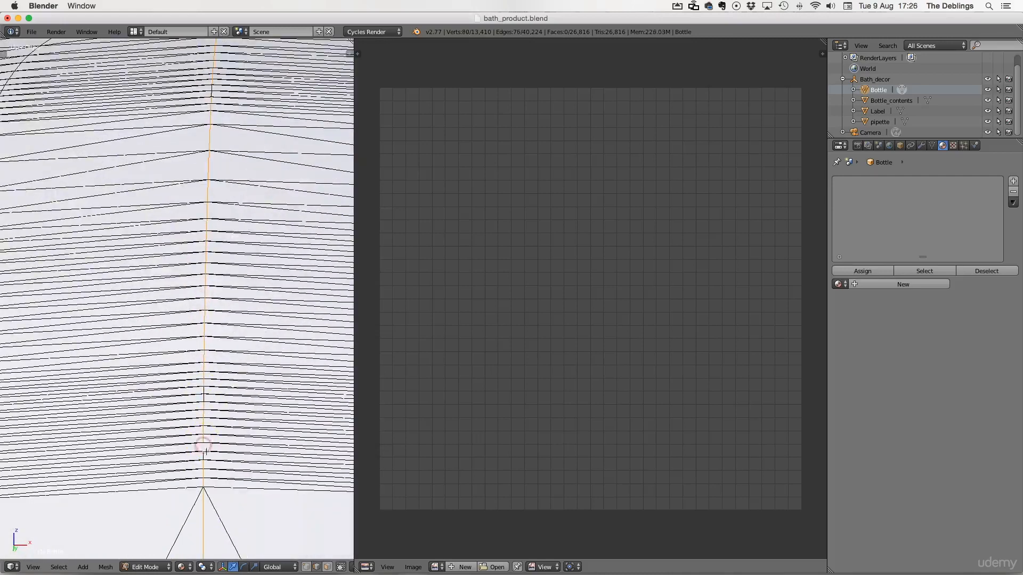
{"action": "right_click", "coordinate": [212, 86], "text": "shift"}
{"action": "scroll", "coordinate": [207, 320], "scroll_direction": "down", "scroll_amount": 8}
{"action": "middle_click_drag", "start_coordinate": [202, 381], "coordinate": [199, 433]}
{"action": "middle_click_drag", "start_coordinate": [205, 160], "coordinate": [200, 380], "text": "shift"}
{"action": "scroll", "coordinate": [199, 381], "scroll_direction": "up", "scroll_amount": 3}
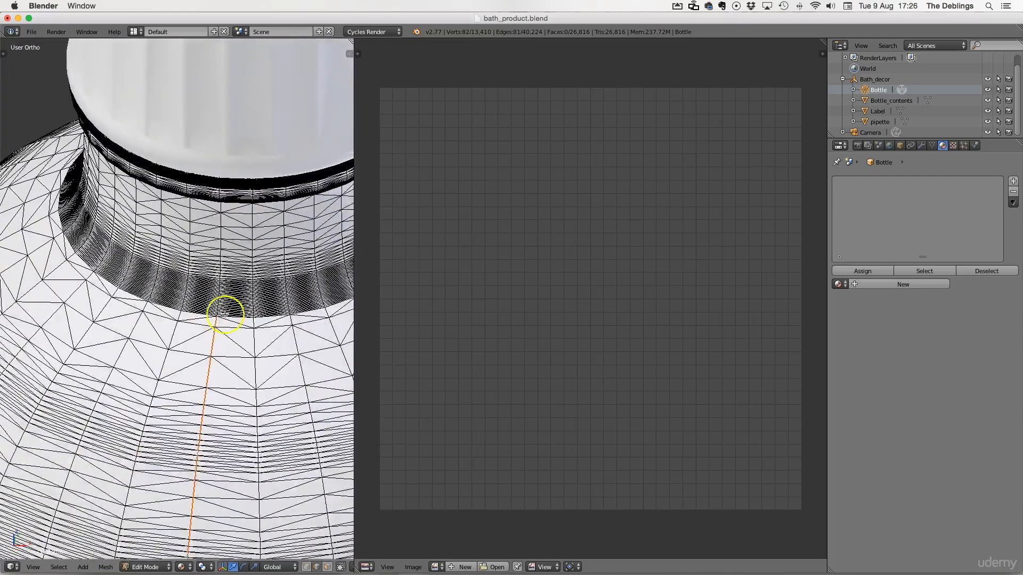
{"action": "middle_click_drag", "start_coordinate": [241, 238], "coordinate": [264, 155]}
{"action": "left_click", "coordinate": [987, 122]}
Step: Extend the edge path up over the bottle's shoulder and mark the selected edges as a seam
{"action": "left_click_drag", "start_coordinate": [176, 289], "coordinate": [186, 487]}
{"action": "middle_click_drag", "start_coordinate": [184, 279], "coordinate": [186, 319]}
{"action": "scroll", "coordinate": [206, 296], "scroll_direction": "up", "scroll_amount": 4}
{"action": "scroll", "coordinate": [193, 317], "scroll_direction": "up", "scroll_amount": 8}
{"action": "scroll", "coordinate": [192, 318], "scroll_direction": "up", "scroll_amount": 1}
{"action": "middle_click_drag", "start_coordinate": [282, 107], "coordinate": [347, 218], "text": "shift"}
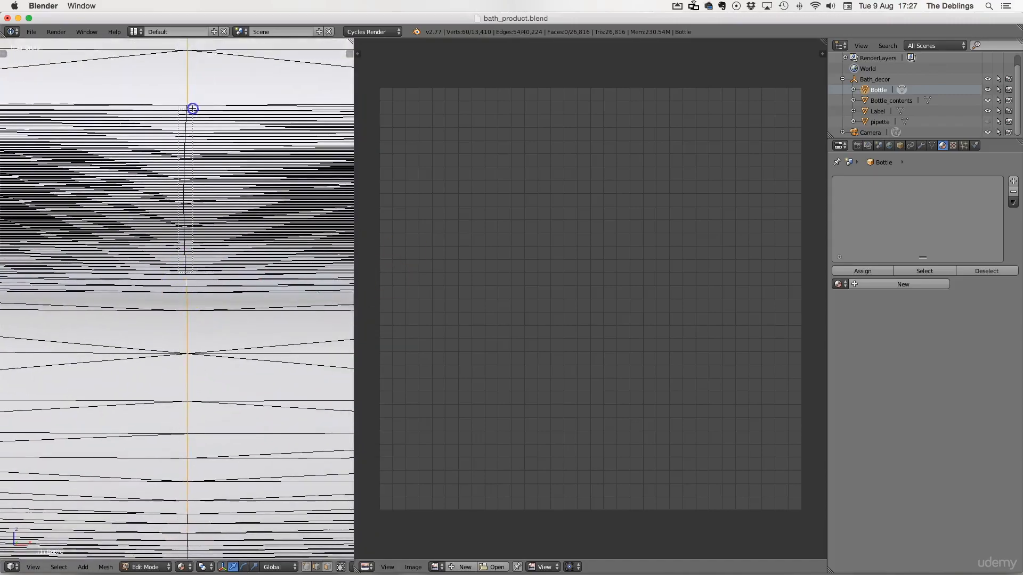
{"action": "right_click", "coordinate": [185, 272], "text": "shift"}
{"action": "middle_click_drag", "start_coordinate": [186, 272], "coordinate": [127, 533]}
{"action": "scroll", "coordinate": [127, 532], "scroll_direction": "down", "scroll_amount": 6}
{"action": "scroll", "coordinate": [213, 319], "scroll_direction": "up", "scroll_amount": 5}
{"action": "middle_click_drag", "start_coordinate": [256, 340], "coordinate": [243, 223], "text": "shift"}
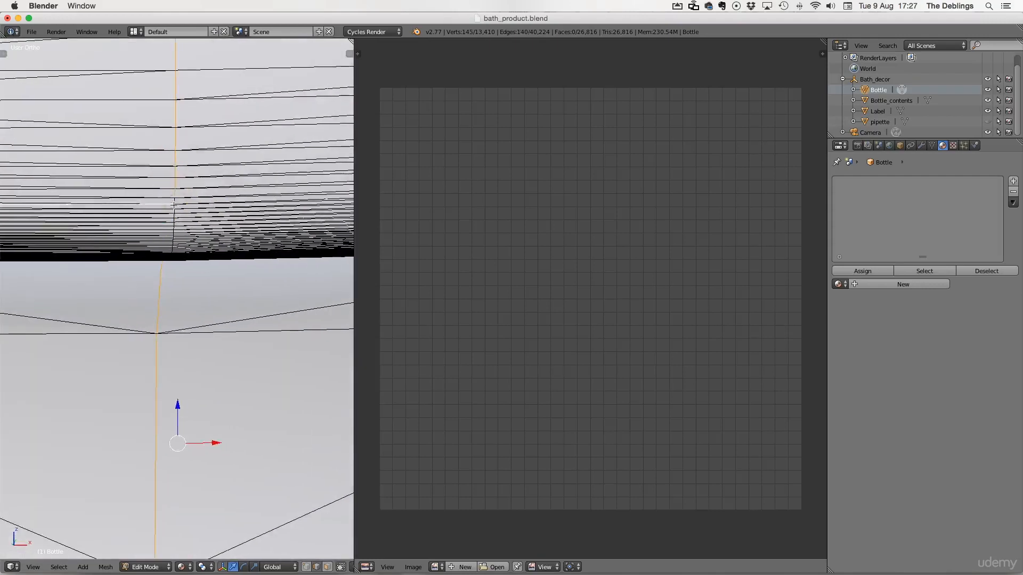
{"action": "mouse_move", "coordinate": [137, 421]}
{"action": "left_click", "coordinate": [214, 233]}
Step: Select an edge loop around the bottle's neck and switch to camera view
{"action": "key", "text": "a"}
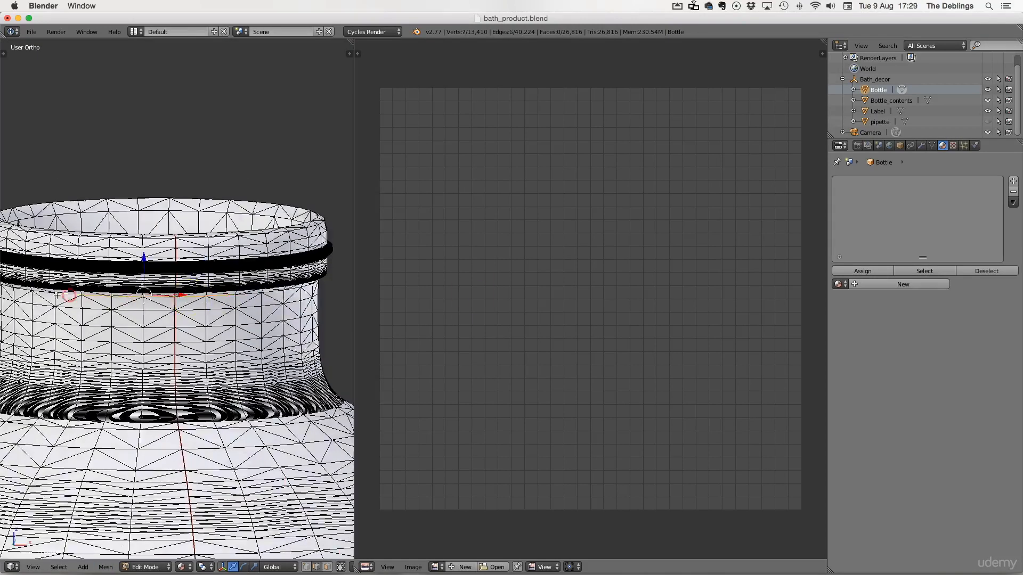
{"action": "middle_click_drag", "start_coordinate": [79, 325], "coordinate": [103, 426]}
{"action": "right_click", "coordinate": [107, 441]}
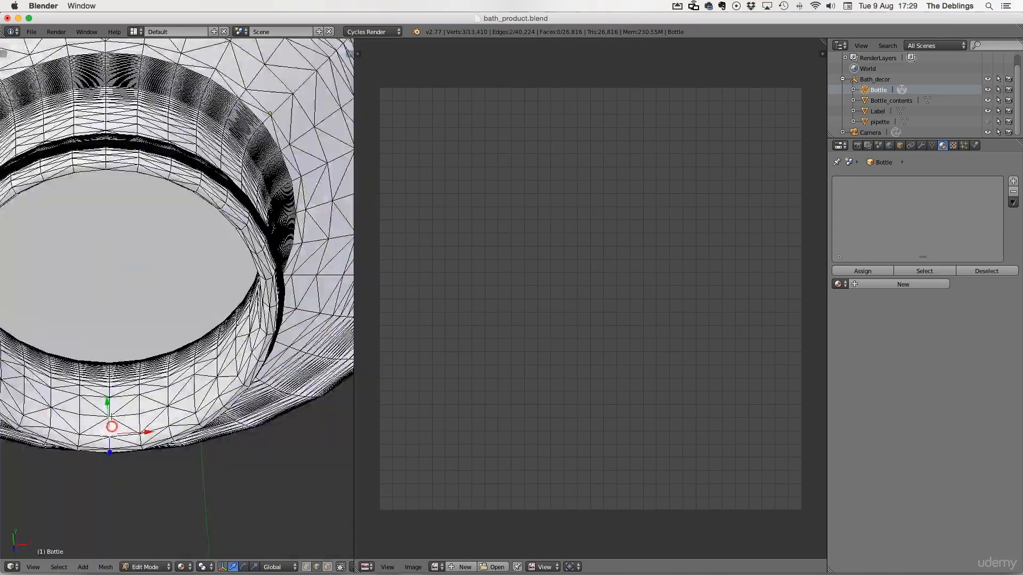
{"action": "scroll", "coordinate": [144, 417], "scroll_direction": "up", "scroll_amount": 5}
{"action": "scroll", "coordinate": [123, 461], "scroll_direction": "down", "scroll_amount": 5}
{"action": "middle_click_drag", "start_coordinate": [123, 461], "coordinate": [214, 376]}
{"action": "left_click", "coordinate": [224, 421]}
{"action": "middle_click_drag", "start_coordinate": [160, 341], "coordinate": [224, 384]}
{"action": "key", "text": "KP_0"}
Step: Select the whole bottle mesh and clear its seams
{"action": "key", "text": "a"}
{"action": "key", "text": "a"}
{"action": "left_click", "coordinate": [106, 567]}
{"action": "mouse_move", "coordinate": [128, 481]}
{"action": "left_click", "coordinate": [224, 450]}
Step: Select edges along the bottle's base as seam candidates
{"action": "key", "text": "a"}
{"action": "key", "text": "a"}
{"action": "left_click", "coordinate": [105, 567]}
{"action": "key", "text": "a"}
{"action": "middle_click_drag", "start_coordinate": [293, 385], "coordinate": [220, 314]}
{"action": "scroll", "coordinate": [220, 314], "scroll_direction": "down", "scroll_amount": 8}
{"action": "scroll", "coordinate": [63, 447], "scroll_direction": "up", "scroll_amount": 6}
{"action": "middle_click_drag", "start_coordinate": [62, 447], "coordinate": [213, 341], "text": "shift"}
{"action": "right_click", "coordinate": [189, 494], "text": "shift"}
{"action": "right_click", "coordinate": [260, 495], "text": "shift"}
{"action": "middle_click_drag", "start_coordinate": [260, 495], "coordinate": [223, 452]}
{"action": "right_click", "coordinate": [114, 516], "text": "shift"}
Step: Widen the 3D view and select the edge loop around the bottle's bottom
{"action": "left_click_drag", "start_coordinate": [354, 383], "coordinate": [810, 384]}
{"action": "middle_click_drag", "start_coordinate": [479, 384], "coordinate": [125, 447]}
{"action": "right_click", "coordinate": [327, 409], "text": "shift"}
{"action": "right_click", "coordinate": [421, 357], "text": "shift"}
{"action": "left_click", "coordinate": [105, 567]}
{"action": "middle_click_drag", "start_coordinate": [229, 386], "coordinate": [404, 320]}
{"action": "right_click", "coordinate": [415, 265]}
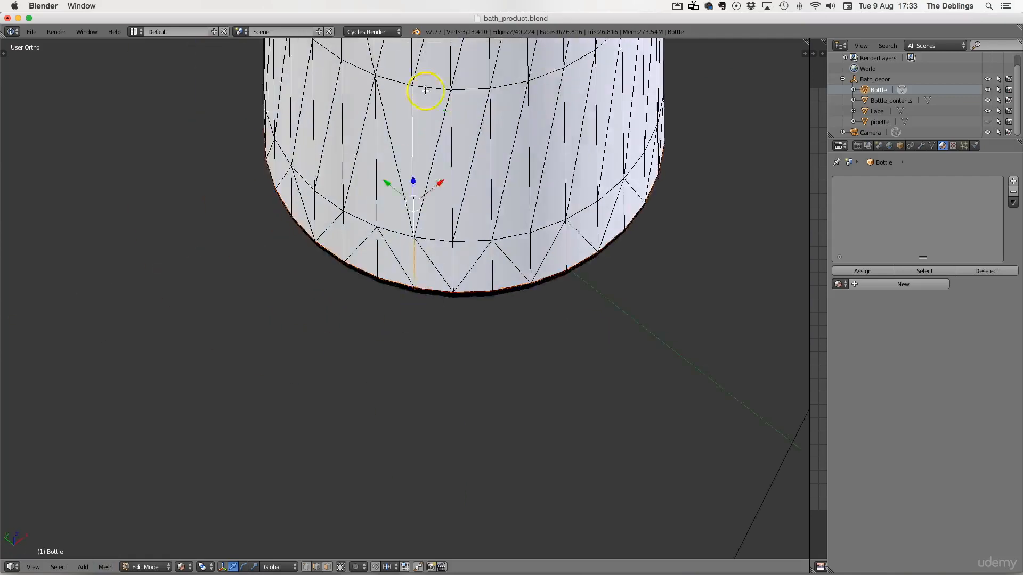
{"action": "right_click", "coordinate": [411, 165], "text": "shift"}
{"action": "middle_click_drag", "start_coordinate": [410, 164], "coordinate": [353, 429], "text": "shift"}
{"action": "right_click", "coordinate": [356, 274], "text": "shift"}
{"action": "right_click", "coordinate": [355, 174], "text": "shift"}
Step: Select the remaining seam edges along the bottle and UV unwrap the mesh along its seams
{"action": "left_click", "coordinate": [108, 567]}
{"action": "right_click", "coordinate": [279, 102], "text": "shift"}
{"action": "right_click", "coordinate": [258, 76], "text": "shift"}
{"action": "middle_click_drag", "start_coordinate": [246, 144], "coordinate": [511, 176]}
{"action": "middle_click_drag", "start_coordinate": [532, 176], "coordinate": [543, 414], "text": "shift"}
{"action": "middle_click_drag", "start_coordinate": [406, 180], "coordinate": [544, 184]}
{"action": "middle_click_drag", "start_coordinate": [544, 184], "coordinate": [512, 320], "text": "shift"}
{"action": "right_click", "coordinate": [450, 305], "text": "shift"}
{"action": "right_click", "coordinate": [381, 288], "text": "shift"}
{"action": "middle_click_drag", "start_coordinate": [315, 279], "coordinate": [463, 298]}
{"action": "middle_click_drag", "start_coordinate": [463, 298], "coordinate": [463, 91], "text": "shift"}
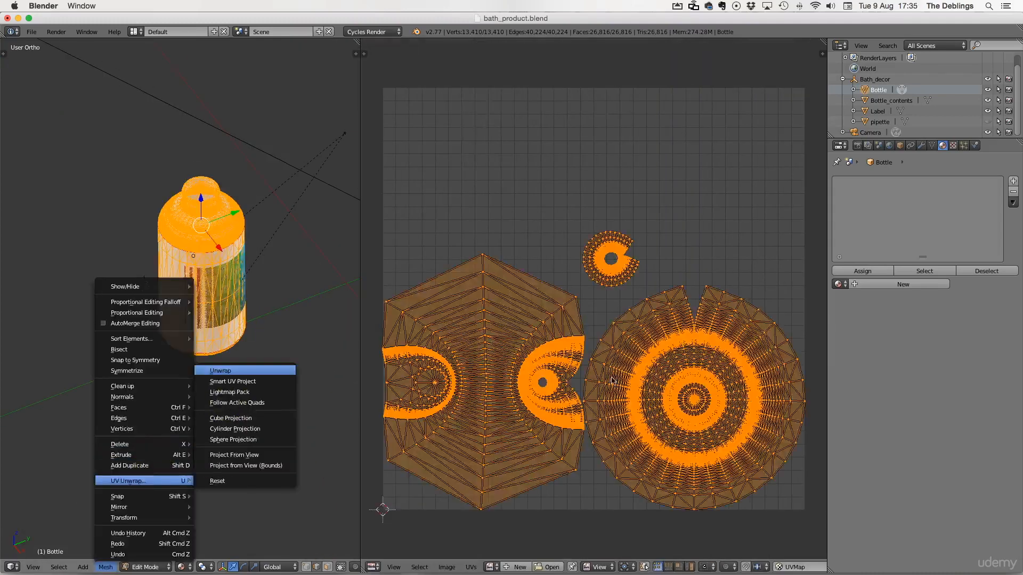
{"action": "left_click", "coordinate": [229, 373]}
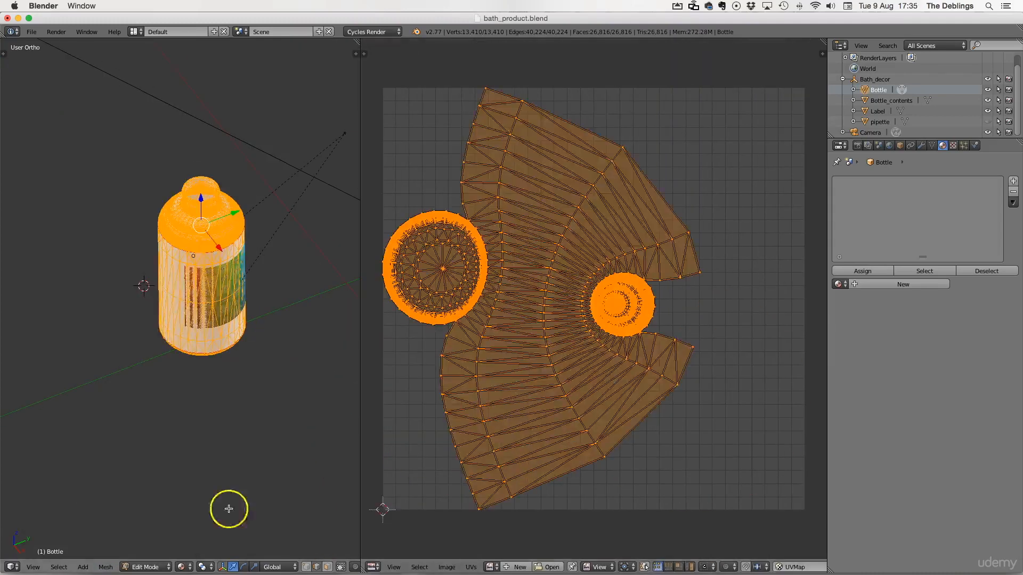
Step: Zoom in on the edges at the bottle's base, then select the whole mesh and unwrap it
{"action": "key", "text": "a"}
{"action": "left_click", "coordinate": [645, 567]}
{"action": "scroll", "coordinate": [184, 266], "scroll_direction": "up", "scroll_amount": 14}
{"action": "middle_click_drag", "start_coordinate": [196, 158], "coordinate": [193, 261], "text": "shift"}
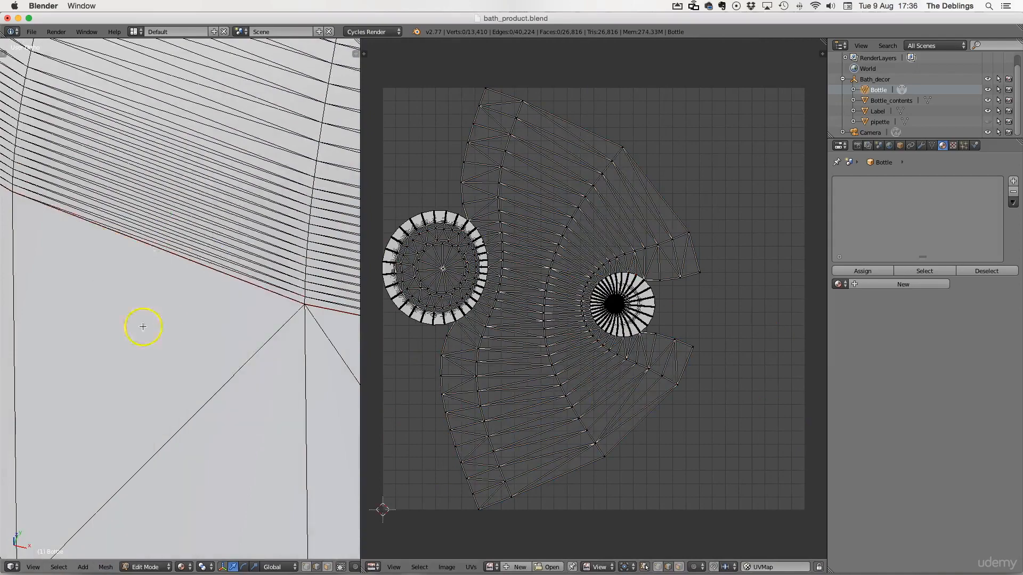
{"action": "right_click", "coordinate": [161, 331]}
{"action": "middle_click_drag", "start_coordinate": [161, 331], "coordinate": [115, 470]}
{"action": "right_click", "coordinate": [251, 392]}
{"action": "middle_click_drag", "start_coordinate": [250, 393], "coordinate": [107, 349]}
{"action": "right_click", "coordinate": [160, 381]}
{"action": "middle_click_drag", "start_coordinate": [160, 381], "coordinate": [176, 368]}
{"action": "key", "text": "a"}
{"action": "key", "text": "a"}
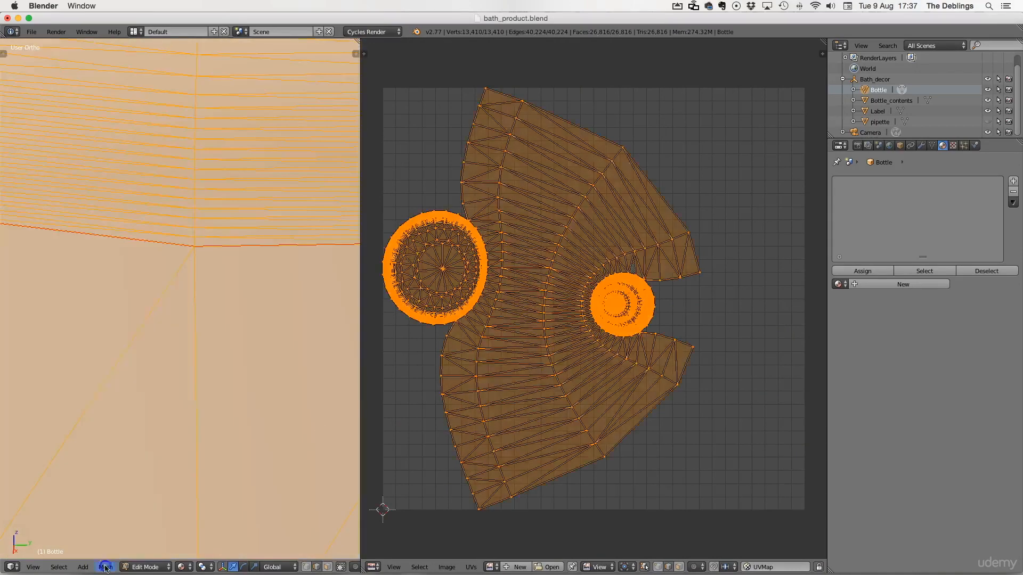
{"action": "left_click", "coordinate": [105, 566]}
{"action": "left_click", "coordinate": [235, 474]}
Step: Select the edges around the bottle's base in both views and unwrap the mesh again along the seams
{"action": "scroll", "coordinate": [105, 310], "scroll_direction": "down", "scroll_amount": 14}
{"action": "key", "text": "a"}
{"action": "key", "text": "b"}
{"action": "left_click_drag", "start_coordinate": [645, 331], "coordinate": [686, 376]}
{"action": "scroll", "coordinate": [266, 309], "scroll_direction": "up", "scroll_amount": 10}
{"action": "key", "text": "a"}
{"action": "middle_click_drag", "start_coordinate": [291, 432], "coordinate": [256, 368]}
{"action": "scroll", "coordinate": [718, 357], "scroll_direction": "up", "scroll_amount": 8}
{"action": "right_click", "coordinate": [521, 515], "text": "shift"}
{"action": "right_click", "coordinate": [541, 486], "text": "shift"}
{"action": "right_click", "coordinate": [555, 457], "text": "shift"}
{"action": "right_click", "coordinate": [569, 416], "text": "shift"}
{"action": "scroll", "coordinate": [219, 300], "scroll_direction": "down", "scroll_amount": 10}
{"action": "scroll", "coordinate": [283, 299], "scroll_direction": "up", "scroll_amount": 12}
{"action": "left_click", "coordinate": [316, 567]}
{"action": "scroll", "coordinate": [147, 382], "scroll_direction": "down", "scroll_amount": 3}
{"action": "right_click", "coordinate": [479, 512]}
{"action": "scroll", "coordinate": [205, 375], "scroll_direction": "down", "scroll_amount": 6}
{"action": "scroll", "coordinate": [179, 305], "scroll_direction": "up", "scroll_amount": 10}
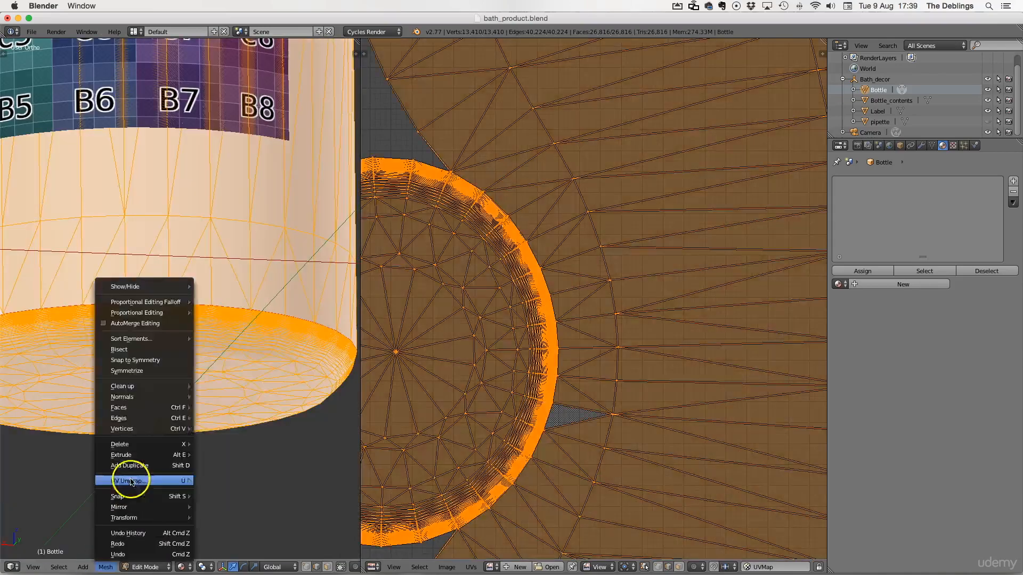
{"action": "left_click", "coordinate": [125, 480]}
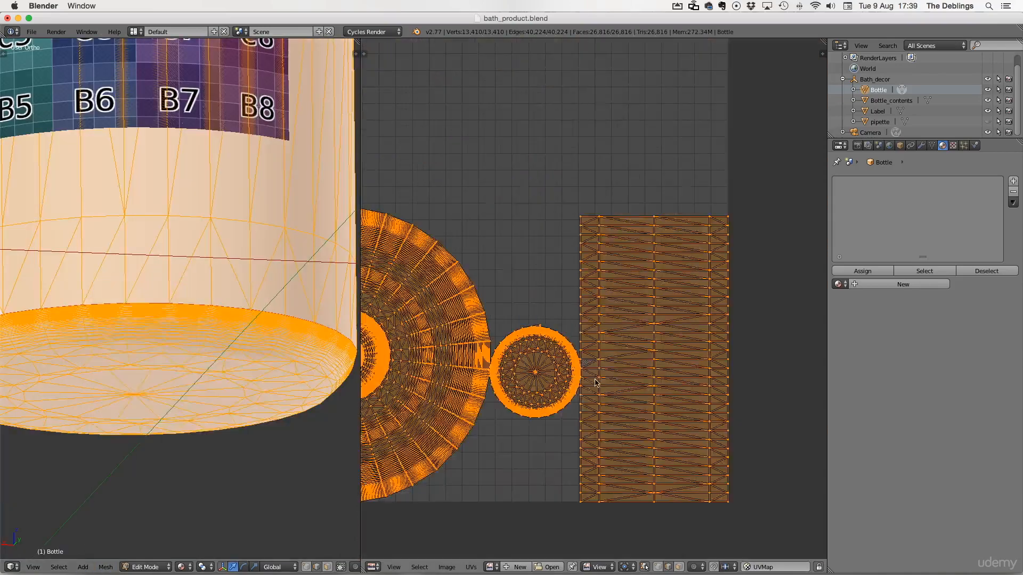
Step: Zoom in on the bottle where the body meets the shoulder and mark that edge loop as a seam
{"action": "scroll", "coordinate": [593, 298], "scroll_direction": "up", "scroll_amount": 5}
{"action": "middle_click_drag", "start_coordinate": [502, 251], "coordinate": [489, 225]}
{"action": "scroll", "coordinate": [474, 298], "scroll_direction": "up", "scroll_amount": 3}
{"action": "middle_click_drag", "start_coordinate": [404, 466], "coordinate": [528, 279]}
{"action": "right_click", "coordinate": [433, 361]}
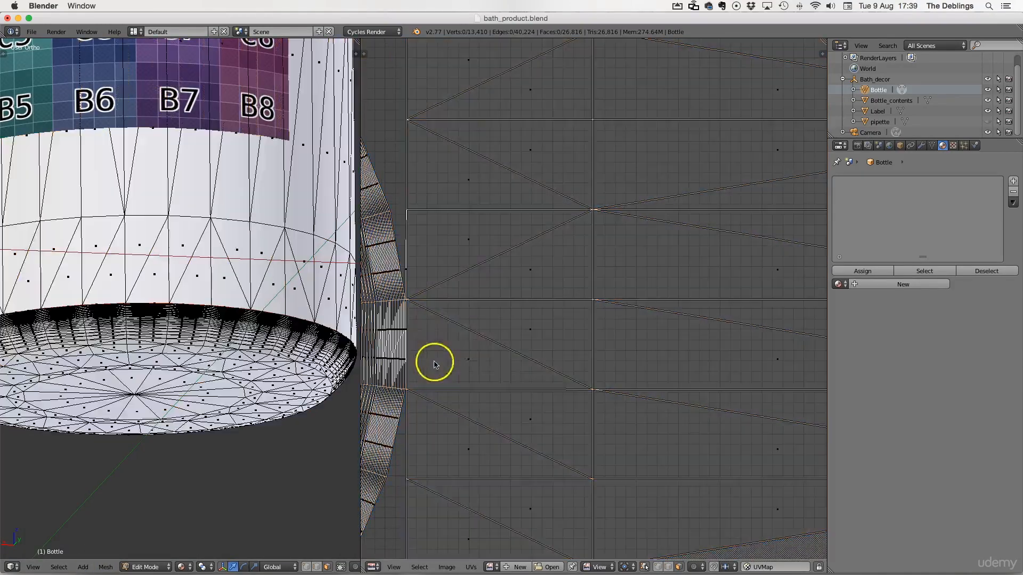
{"action": "middle_click_drag", "start_coordinate": [43, 287], "coordinate": [92, 314]}
{"action": "scroll", "coordinate": [182, 376], "scroll_direction": "up", "scroll_amount": 9}
{"action": "scroll", "coordinate": [185, 369], "scroll_direction": "down", "scroll_amount": 2}
{"action": "middle_click_drag", "start_coordinate": [165, 391], "coordinate": [162, 419], "text": "shift"}
{"action": "scroll", "coordinate": [183, 372], "scroll_direction": "up", "scroll_amount": 6}
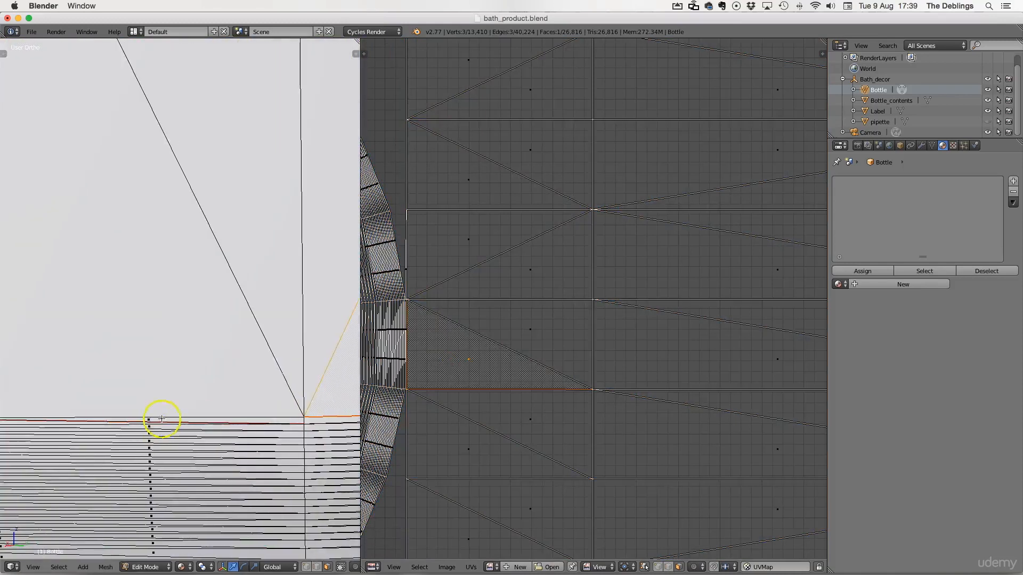
{"action": "right_click", "coordinate": [168, 418]}
{"action": "key", "text": "ctrl+e"}
{"action": "left_click", "coordinate": [158, 376]}
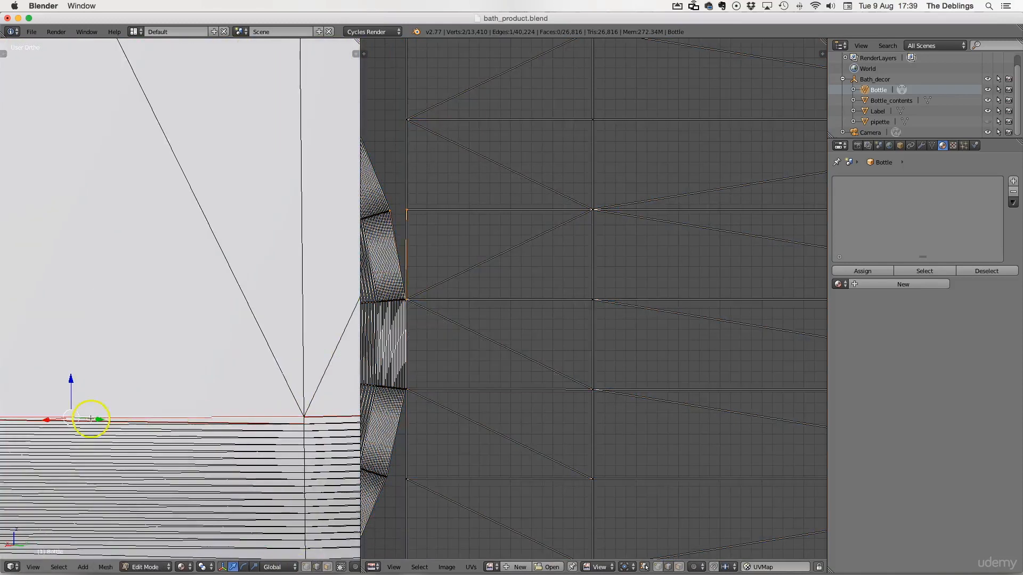
{"action": "key", "text": "ctrl+e"}
{"action": "left_click", "coordinate": [63, 378]}
Step: Select the whole mesh and UV unwrap the bottle along its seams
{"action": "key", "text": "a"}
{"action": "key", "text": "a"}
{"action": "left_click", "coordinate": [106, 568]}
{"action": "left_click", "coordinate": [104, 568]}
{"action": "left_click", "coordinate": [105, 570]}
{"action": "mouse_move", "coordinate": [159, 481]}
{"action": "left_click", "coordinate": [270, 374]}
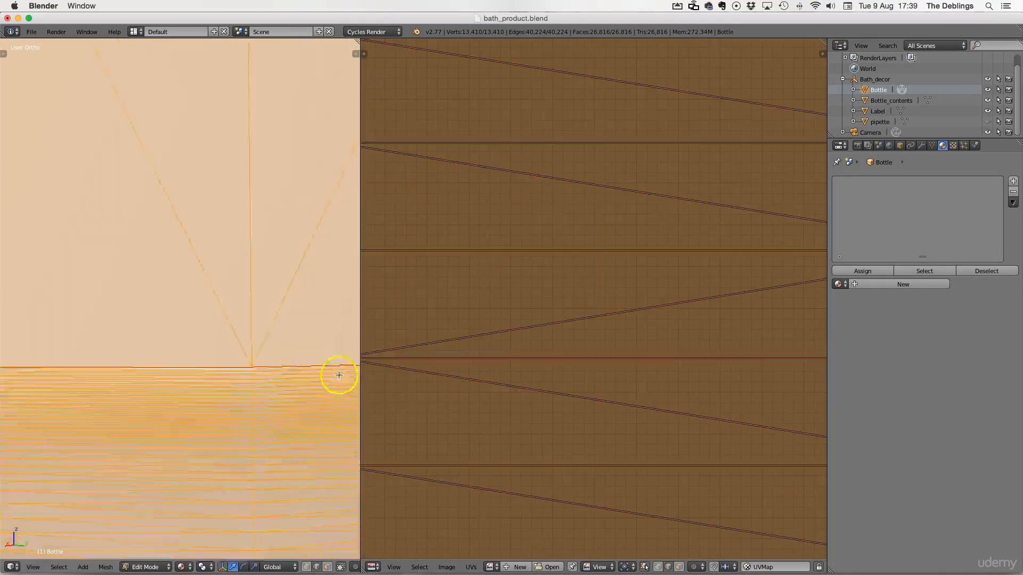
{"action": "scroll", "coordinate": [251, 245], "scroll_direction": "down", "scroll_amount": 5}
{"action": "scroll", "coordinate": [434, 411], "scroll_direction": "down", "scroll_amount": 6}
{"action": "middle_click_drag", "start_coordinate": [580, 288], "coordinate": [607, 344]}
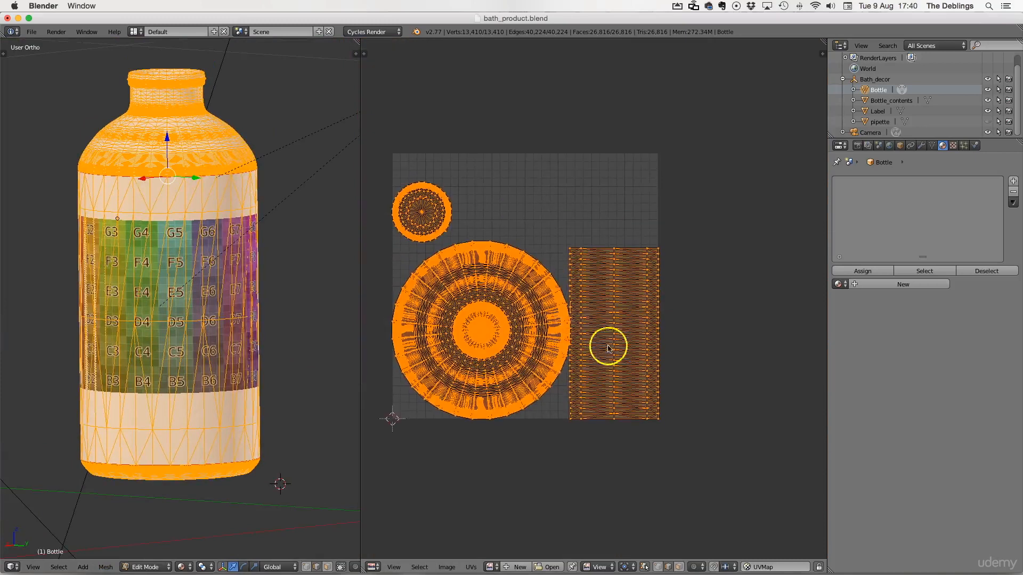
Step: Select the shoulder UV island and move it beside the other islands
{"action": "key", "text": "a"}
{"action": "key", "text": "l"}
{"action": "left_click_drag", "start_coordinate": [621, 344], "coordinate": [626, 263]}
{"action": "right_click", "coordinate": [461, 318]}
{"action": "key", "text": "ctrl+l"}
{"action": "key", "text": "g"}
{"action": "left_click", "coordinate": [442, 321]}
{"action": "key", "text": "s"}
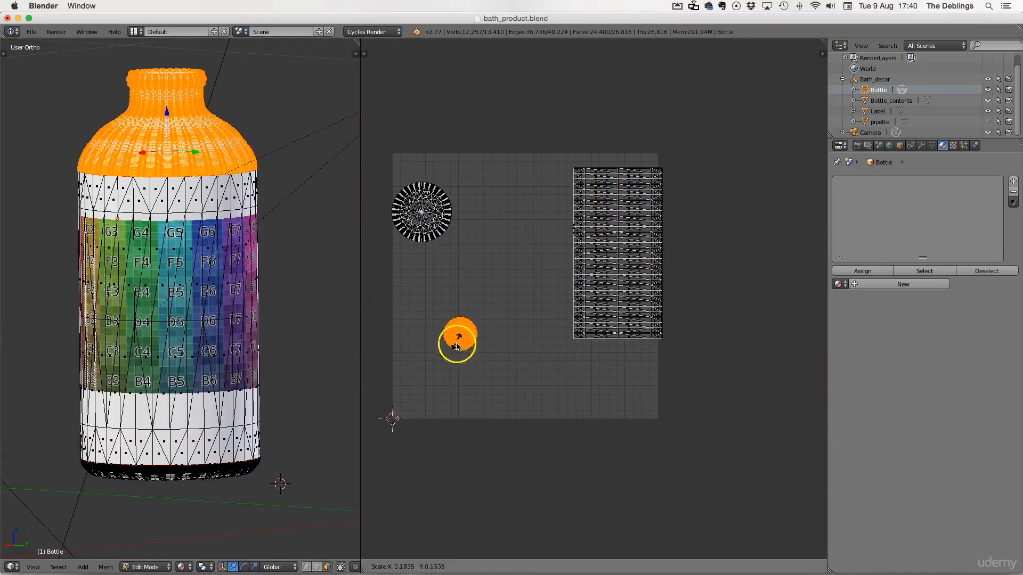
{"action": "right_click", "coordinate": [598, 290]}
Step: Select the body strip UV island and scale it up
{"action": "key", "text": "l"}
{"action": "left_click_drag", "start_coordinate": [611, 304], "coordinate": [577, 343]}
{"action": "key", "text": "s"}
{"action": "left_click", "coordinate": [586, 365]}
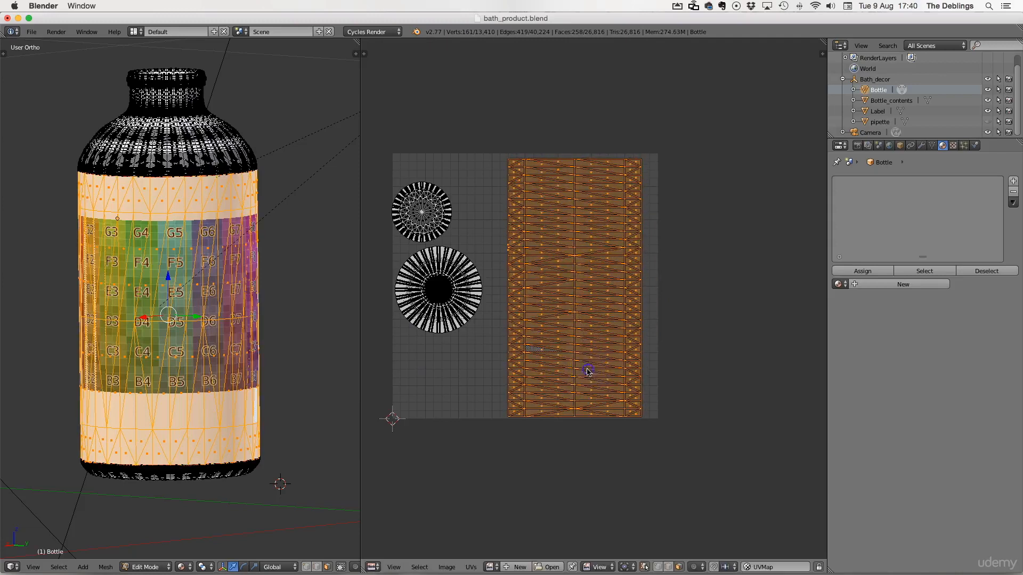
Step: Deselect all UVs and display the Untitled color-grid image in the UV editor
{"action": "key", "text": "a"}
{"action": "left_click", "coordinate": [491, 566]}
{"action": "left_click", "coordinate": [511, 550]}
{"action": "scroll", "coordinate": [578, 434], "scroll_direction": "down", "scroll_amount": 5}
{"action": "scroll", "coordinate": [569, 443], "scroll_direction": "up", "scroll_amount": 2}
Step: Switch the UV editor to the Node Editor and create a new material for the bottle
{"action": "left_click", "coordinate": [372, 567]}
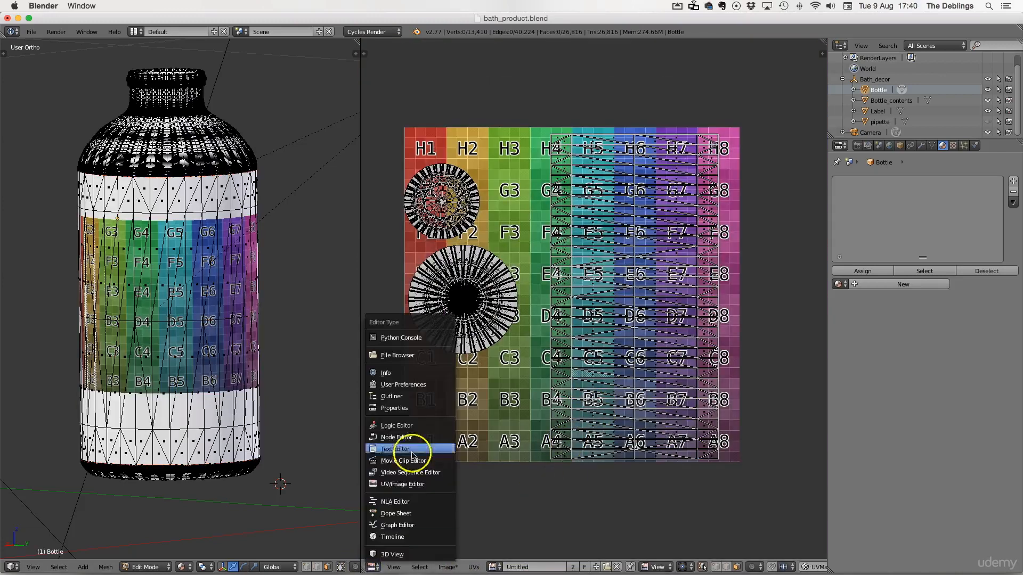
{"action": "left_click", "coordinate": [405, 436]}
{"action": "left_click", "coordinate": [591, 566]}
Step: Add an Image Texture node using the Untitled color-grid image and connect its Color to the Diffuse BSDF Color
{"action": "left_click", "coordinate": [443, 566]}
{"action": "mouse_move", "coordinate": [469, 523]}
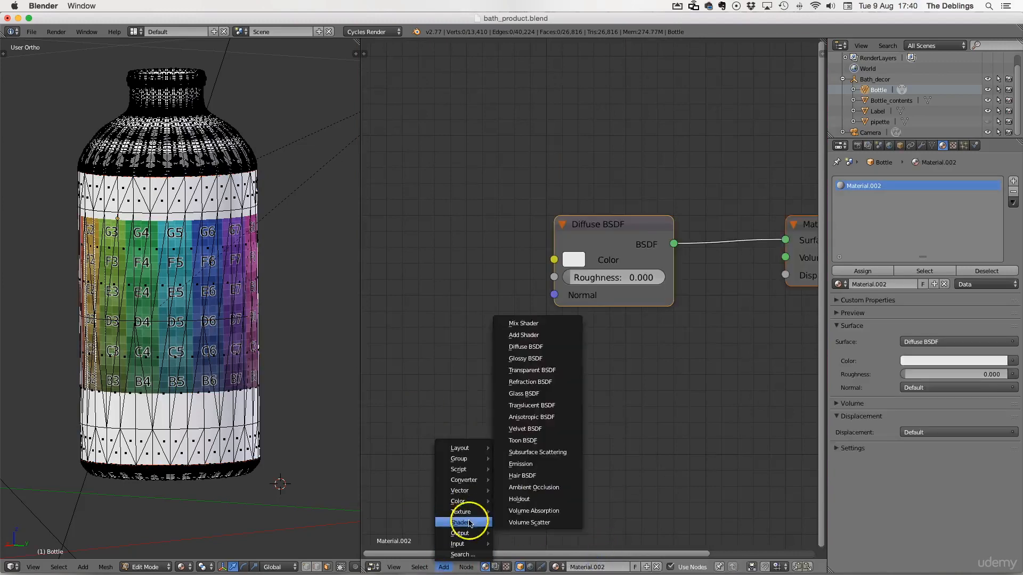
{"action": "left_click", "coordinate": [511, 383]}
{"action": "left_click", "coordinate": [507, 238]}
{"action": "left_click_drag", "start_coordinate": [500, 238], "coordinate": [554, 260]}
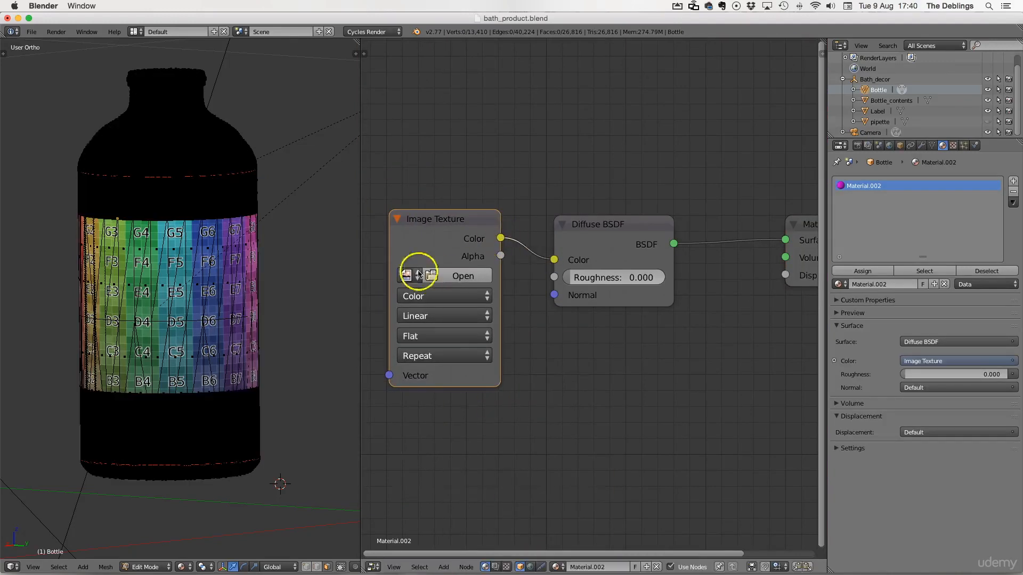
{"action": "left_click", "coordinate": [407, 276]}
{"action": "middle_click_drag", "start_coordinate": [226, 221], "coordinate": [236, 267]}
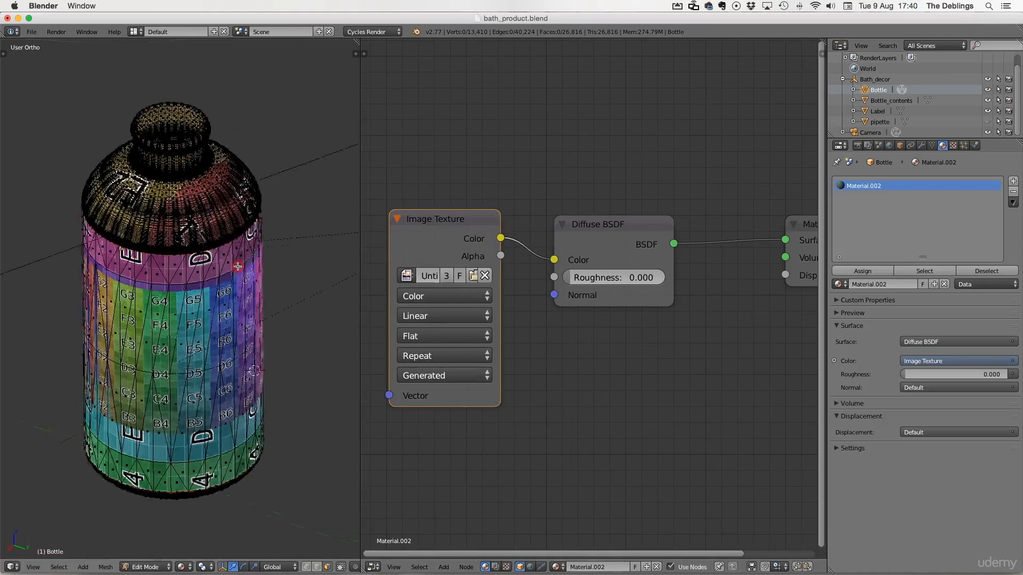
Step: Inspect the textured bottle in Object Mode, then return to the UV/Image Editor and Edit Mode
{"action": "key", "text": "Tab"}
{"action": "middle_click_drag", "start_coordinate": [213, 215], "coordinate": [296, 277]}
{"action": "middle_click_drag", "start_coordinate": [107, 269], "coordinate": [347, 353]}
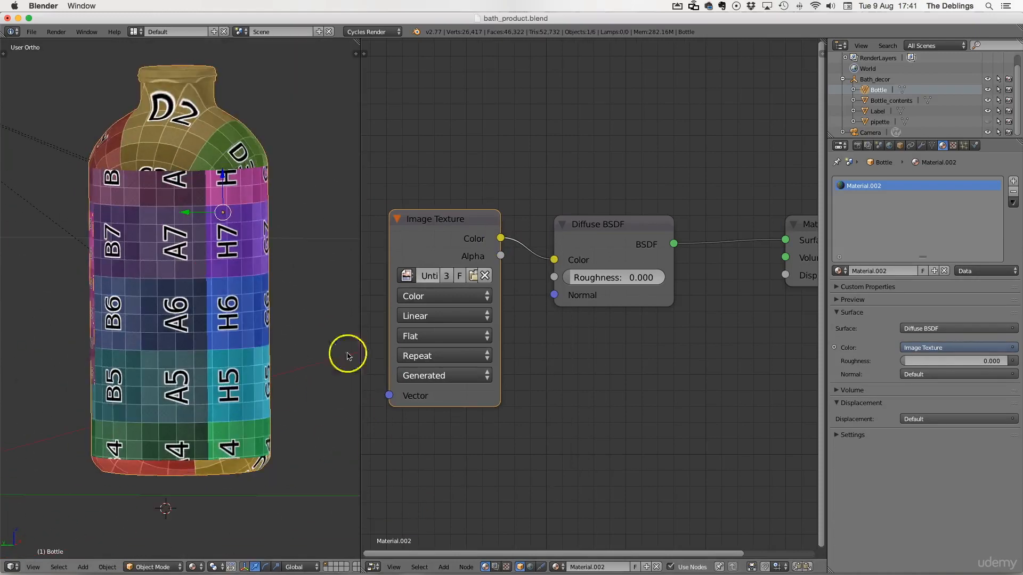
{"action": "left_click", "coordinate": [373, 567]}
{"action": "left_click", "coordinate": [397, 484]}
{"action": "key", "text": "Tab"}
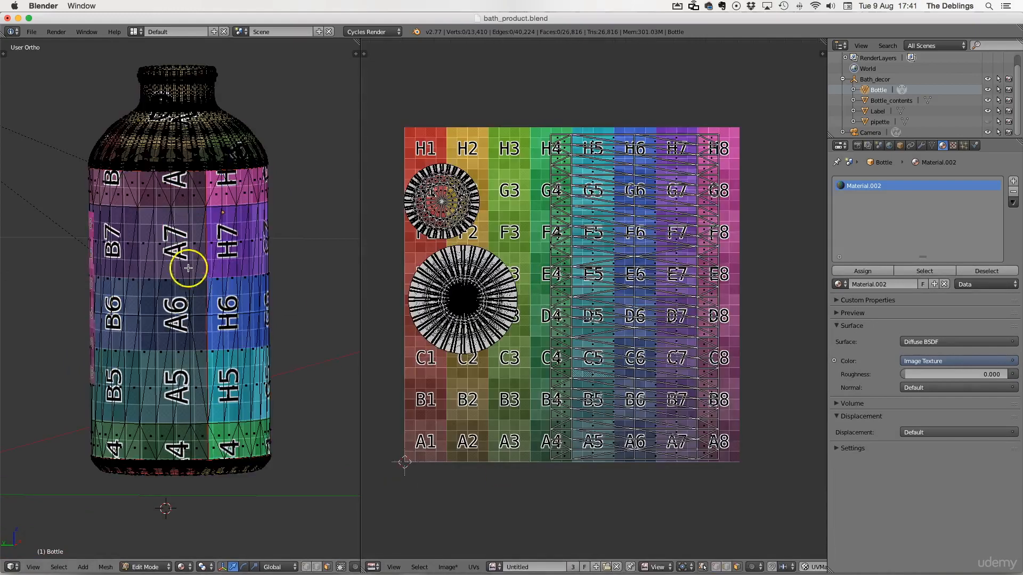
Step: Select the bottle's body UV strip and rotate it by -90 degrees
{"action": "key", "text": "ctrl+l"}
{"action": "left_click", "coordinate": [628, 302]}
{"action": "middle_click_drag", "start_coordinate": [213, 303], "coordinate": [208, 325]}
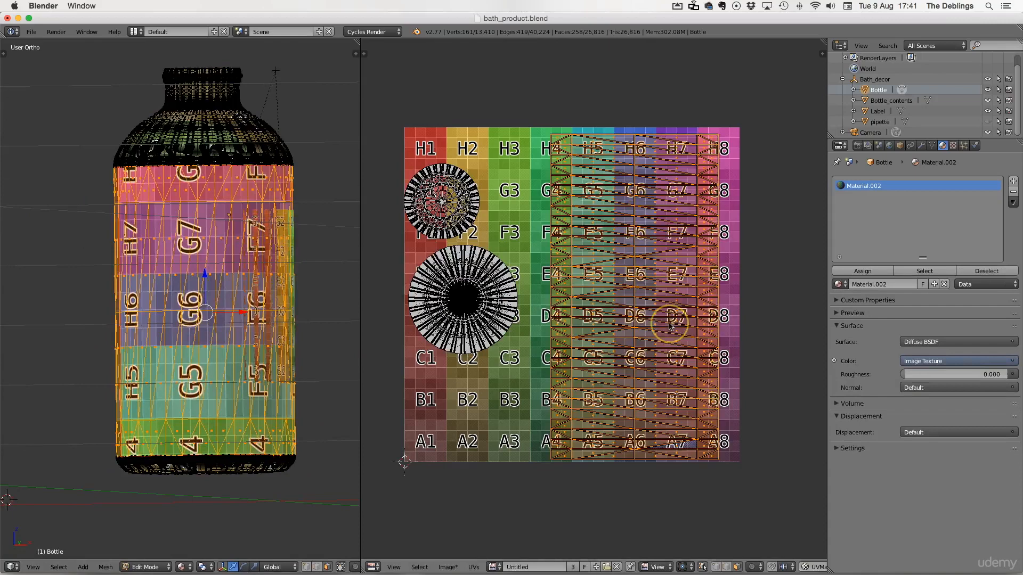
{"action": "key", "text": "r"}
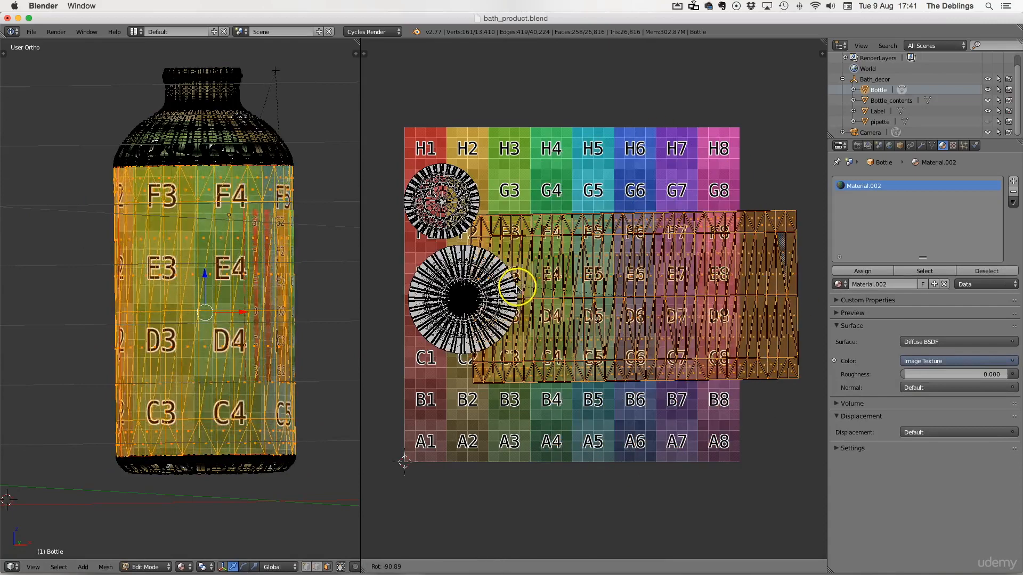
{"action": "type", "text": "-90"}
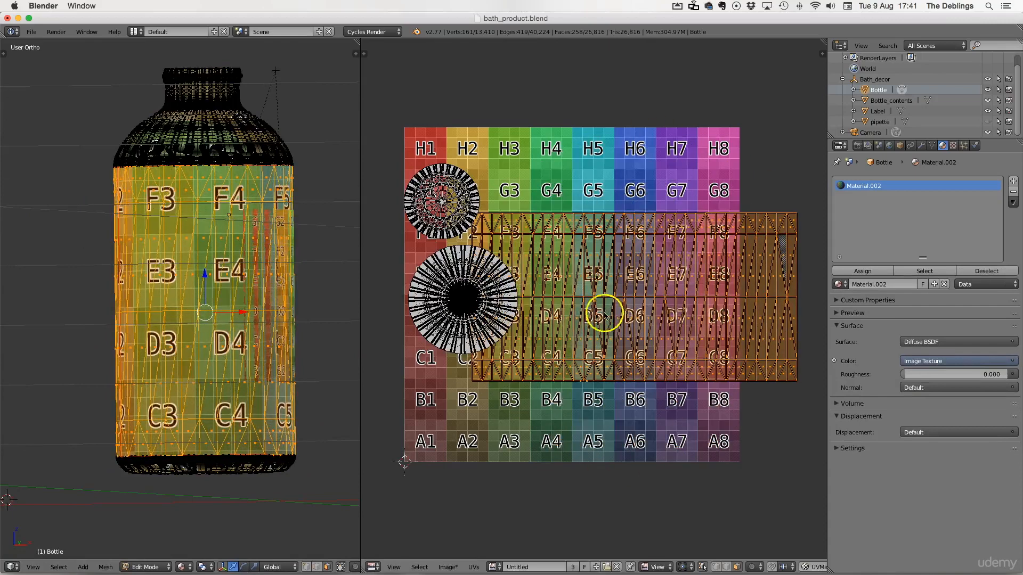
{"action": "type", "text": "sx"}
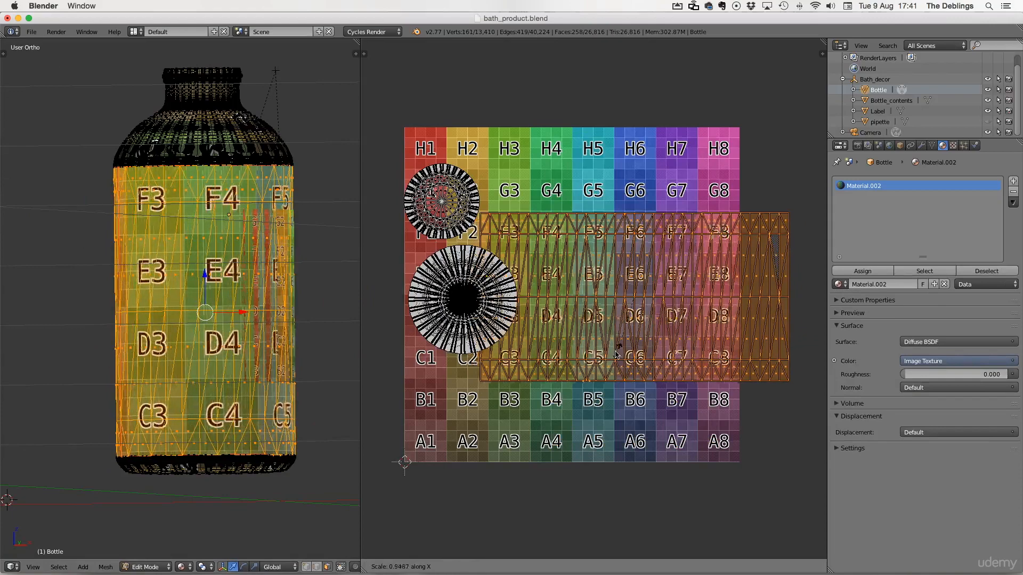
Step: Scale the body strip along X, then move and scale it to fill the lower part of the grid image
{"action": "left_click", "coordinate": [613, 347]}
{"action": "key", "text": "g"}
{"action": "left_click", "coordinate": [568, 412]}
{"action": "key", "text": "s"}
{"action": "left_click", "coordinate": [615, 423]}
Step: Inspect the textured bottle from a different angle in Object Mode
{"action": "right_click", "coordinate": [460, 265]}
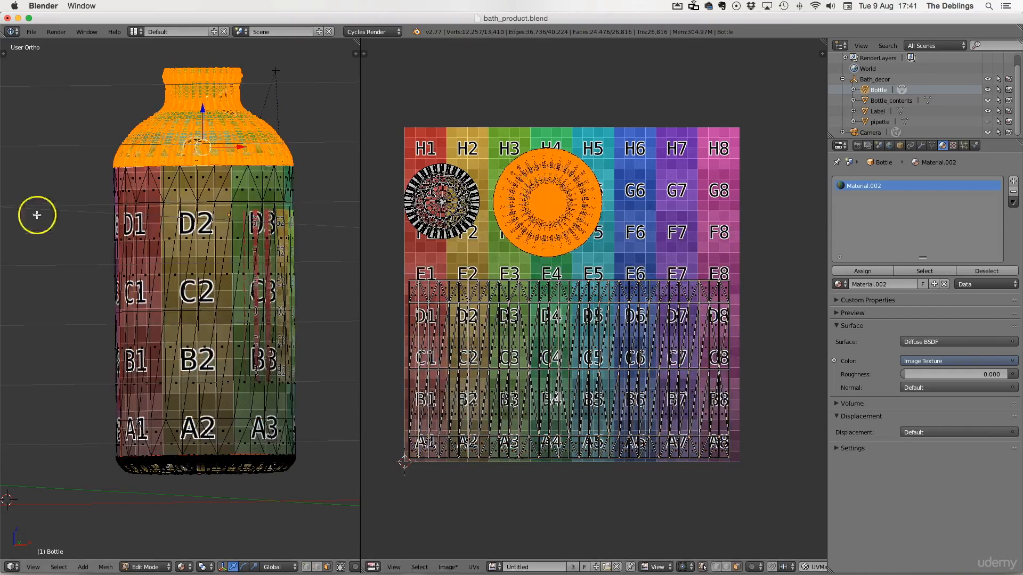
{"action": "middle_click_drag", "start_coordinate": [37, 215], "coordinate": [186, 245]}
{"action": "key", "text": "Tab"}
{"action": "middle_click_drag", "start_coordinate": [152, 331], "coordinate": [225, 173]}
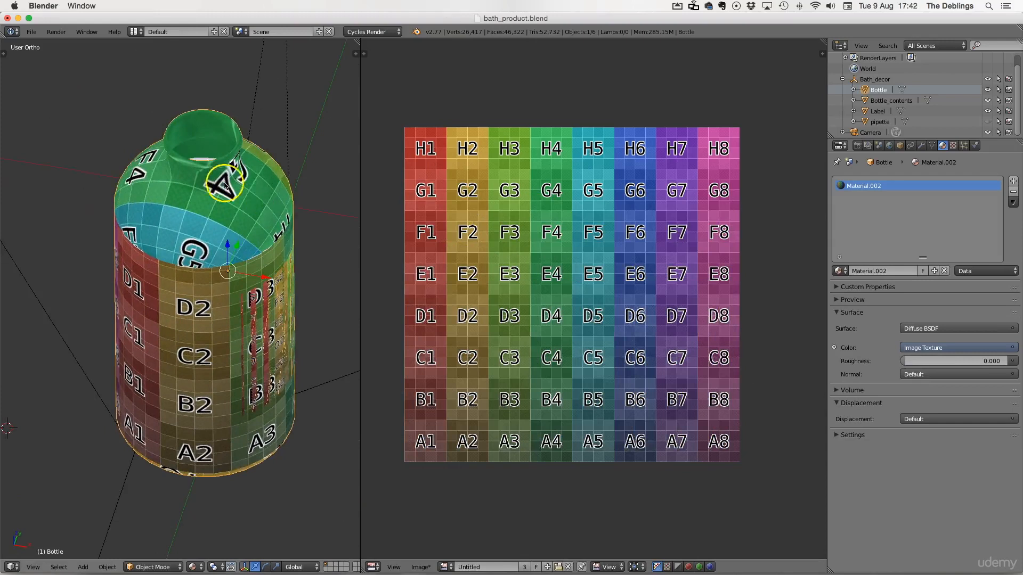
Step: Select the shoulder UV island and move it onto the upper part of the grid image
{"action": "key", "text": "Tab"}
{"action": "key", "text": "l"}
{"action": "key", "text": "g"}
{"action": "left_click", "coordinate": [595, 220]}
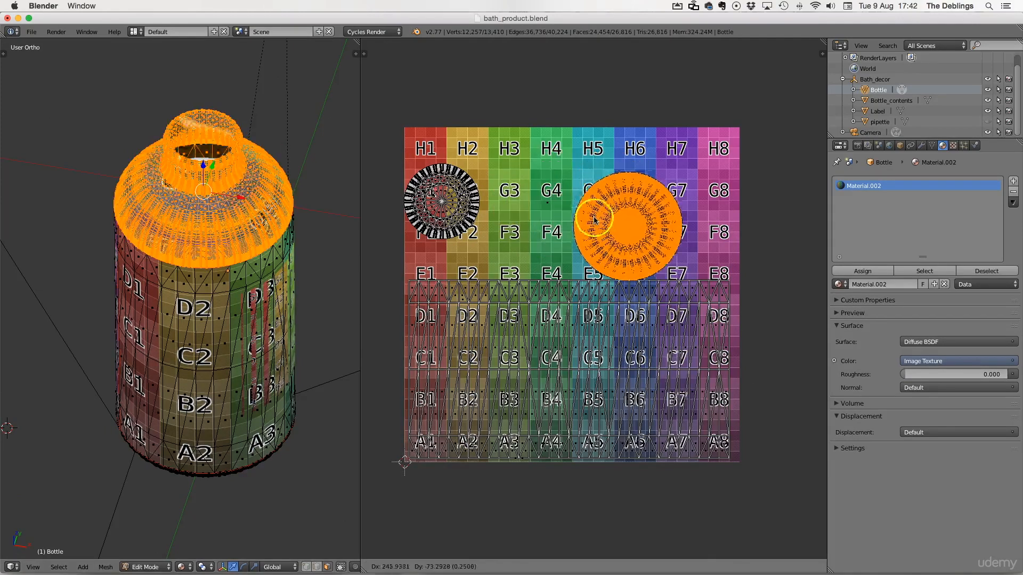
{"action": "left_click_drag", "start_coordinate": [606, 207], "coordinate": [550, 197]}
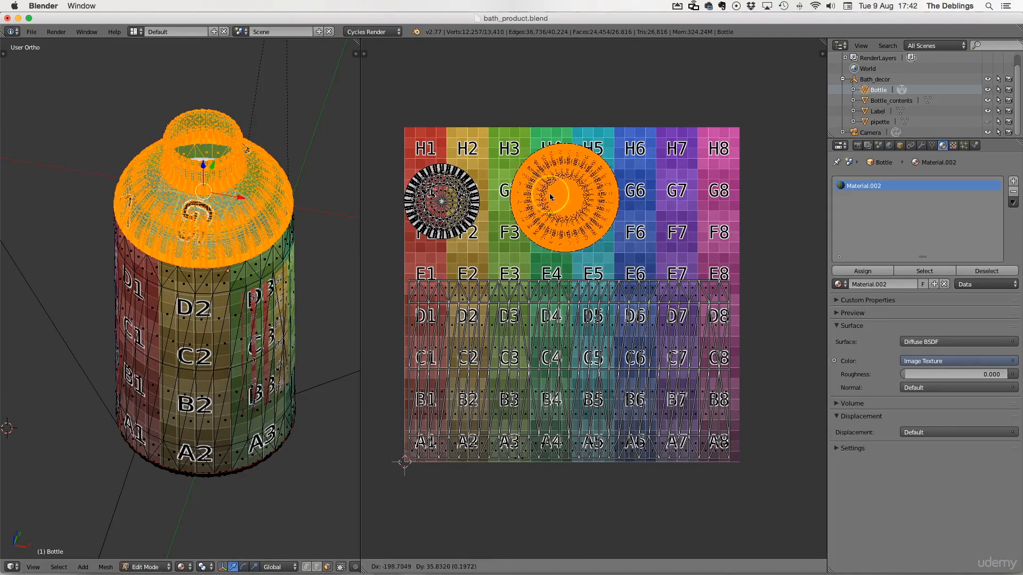
{"action": "key", "text": "Tab"}
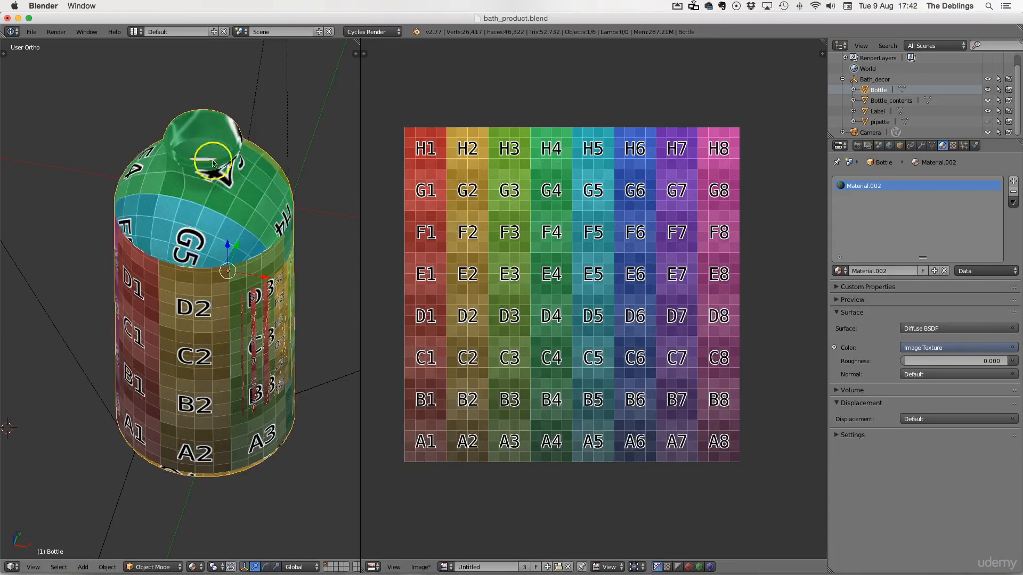
Step: Preview the bottle with Rendered shading, then switch the viewport to Material shading
{"action": "middle_click_drag", "start_coordinate": [248, 348], "coordinate": [139, 313]}
{"action": "scroll", "coordinate": [139, 313], "scroll_direction": "down", "scroll_amount": 1}
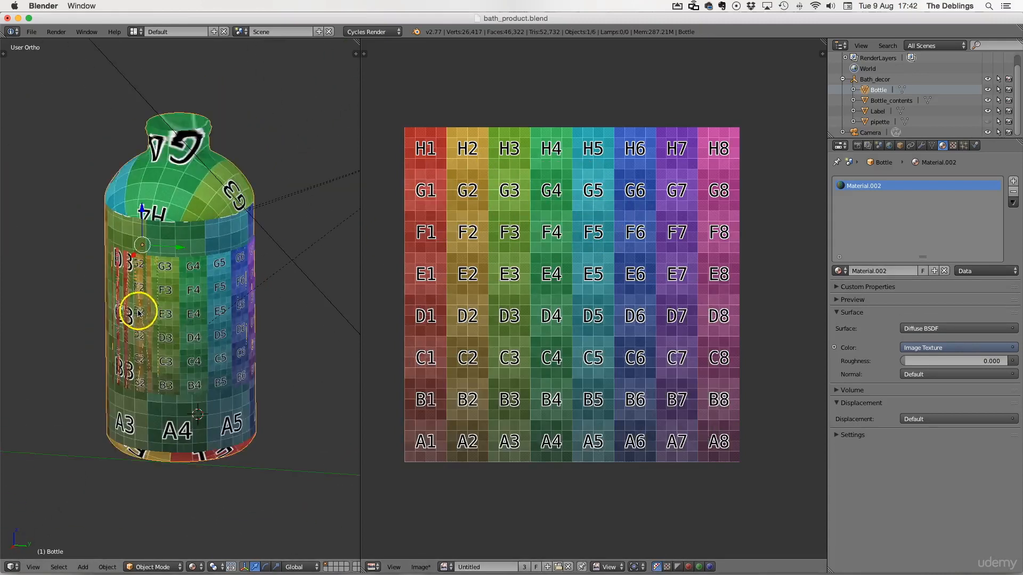
{"action": "left_click", "coordinate": [198, 496]}
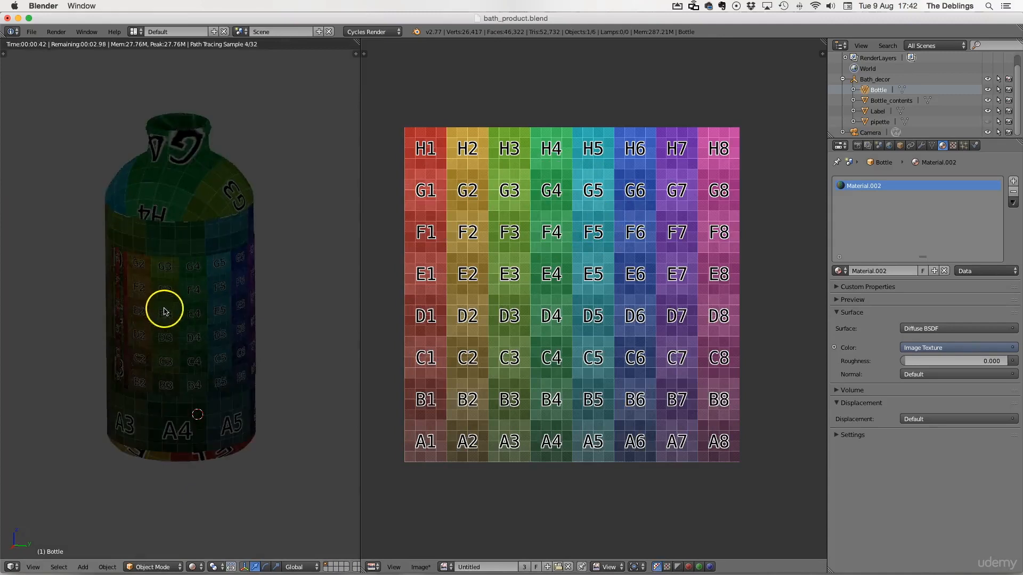
{"action": "left_click", "coordinate": [199, 567]}
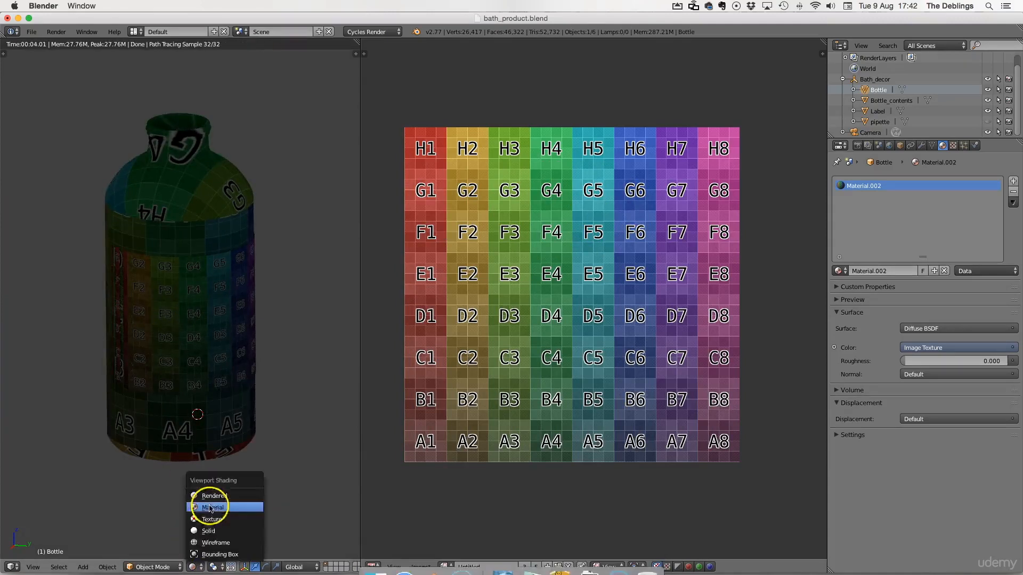
{"action": "left_click", "coordinate": [214, 508]}
Step: Return to Edit Mode, browse the UVs menu, and save the blend file over itself
{"action": "key", "text": "Tab"}
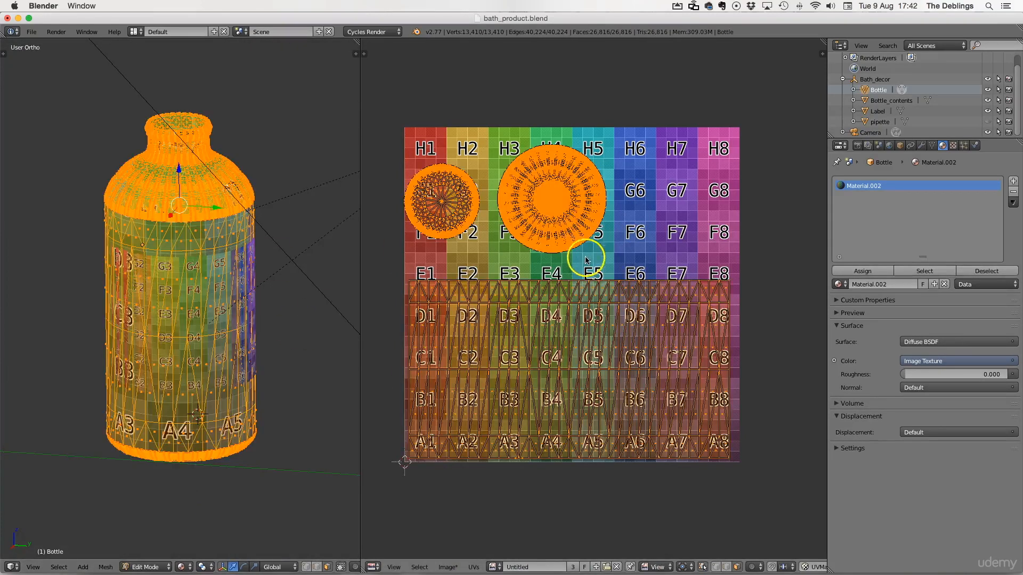
{"action": "left_click", "coordinate": [457, 568]}
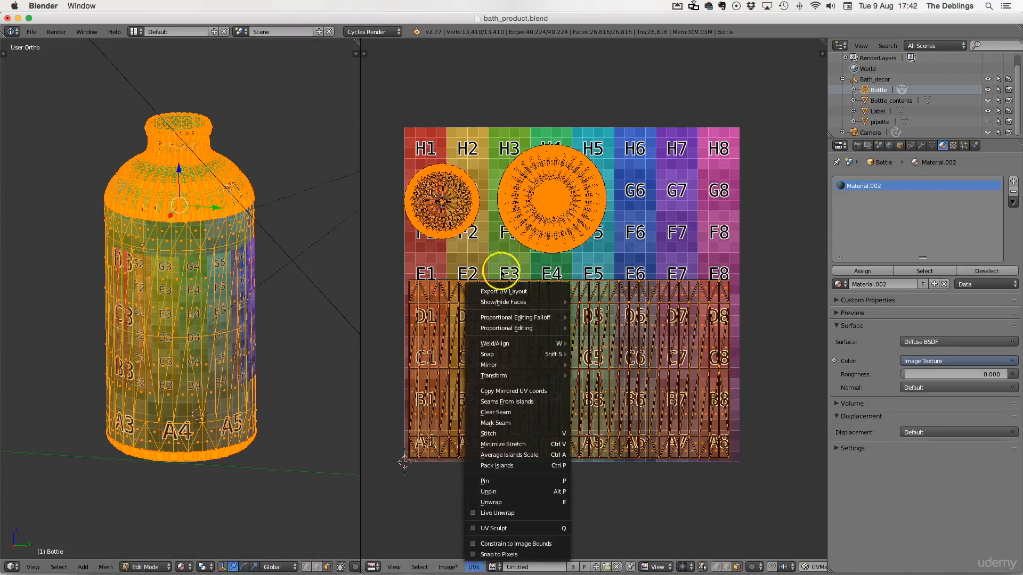
{"action": "left_click", "coordinate": [765, 289]}
{"action": "key", "text": "a"}
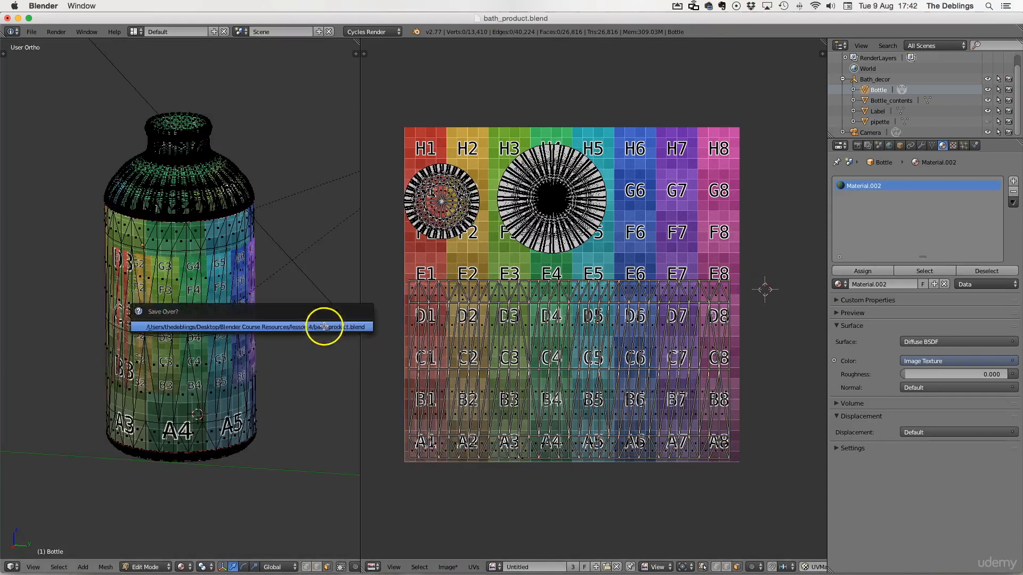